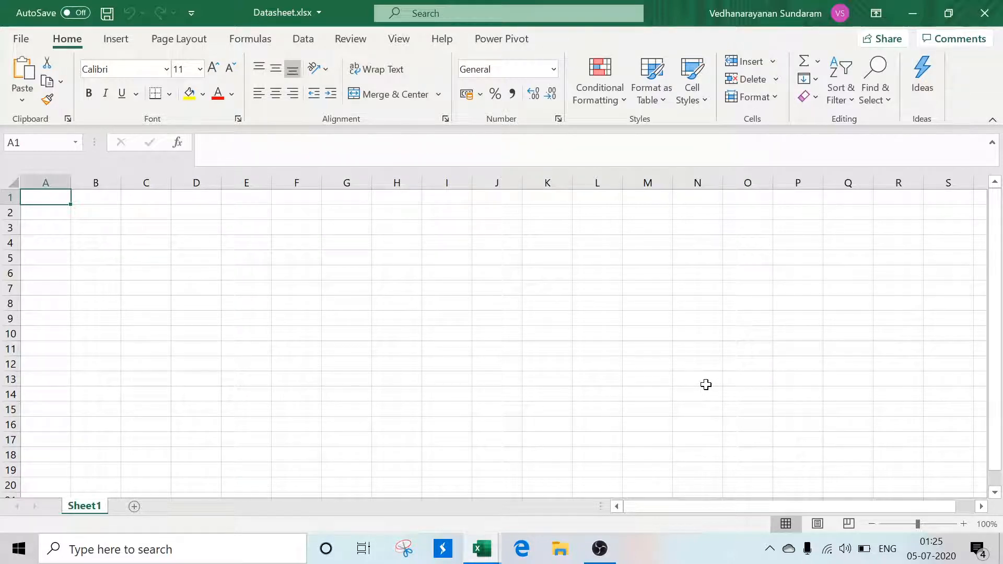
Switch to the HR Data.xlsx workbook and examine its employee number, Exp Level and Highest Education columns.
click(484, 546)
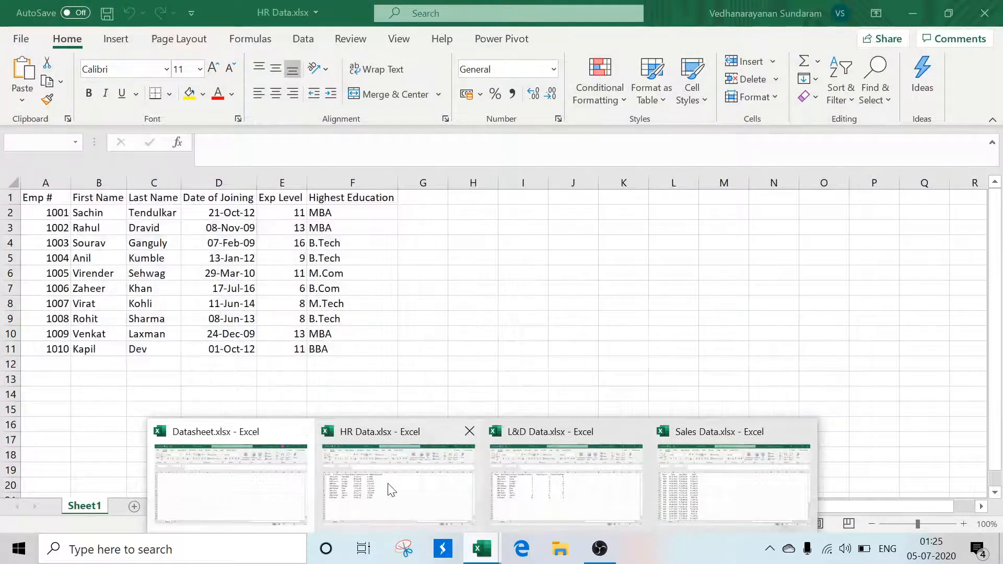
click(388, 484)
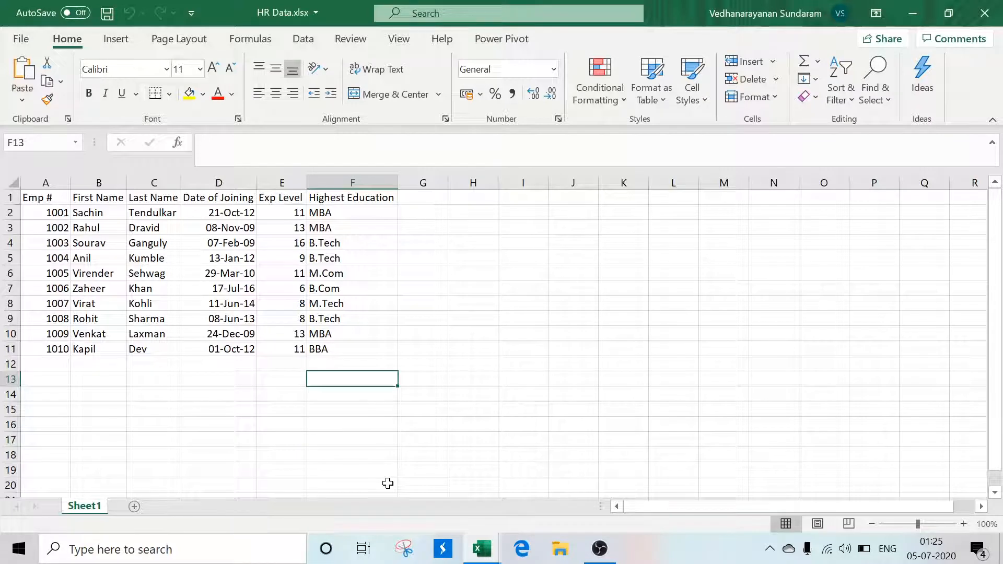
click(49, 233)
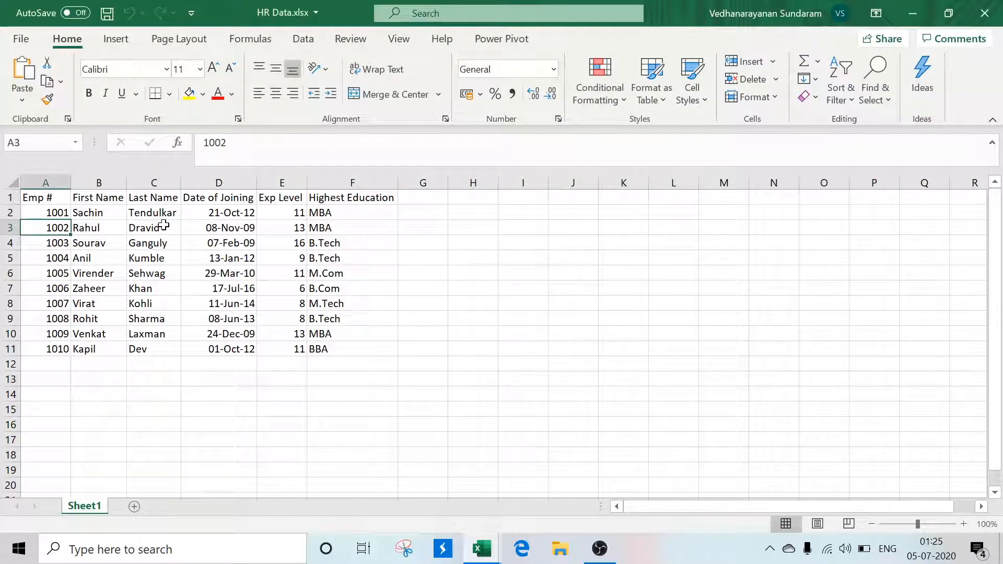
click(290, 198)
click(368, 196)
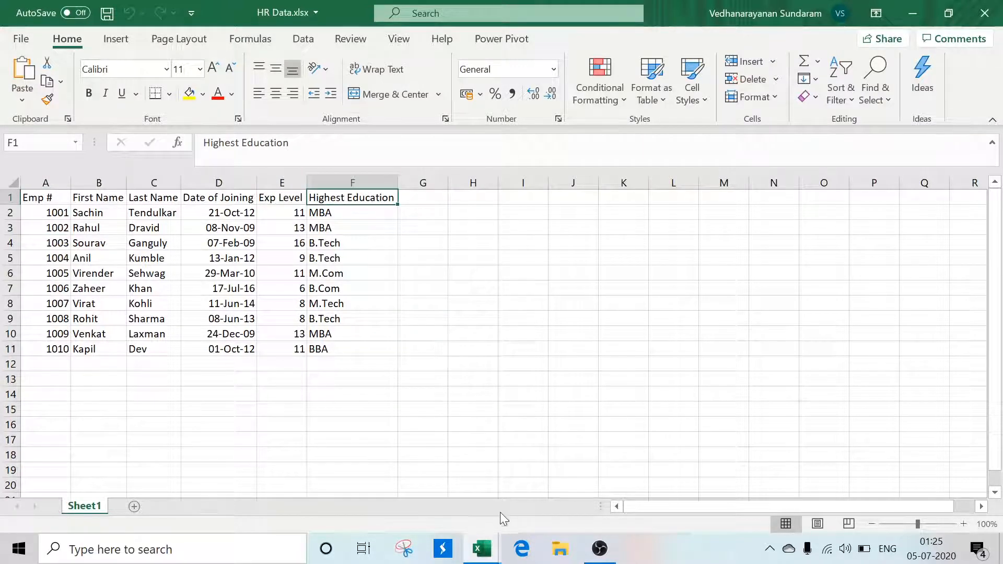
Switch to the L&D Data.xlsx workbook and examine its employee numbers and course and training columns.
mouse_move(476, 554)
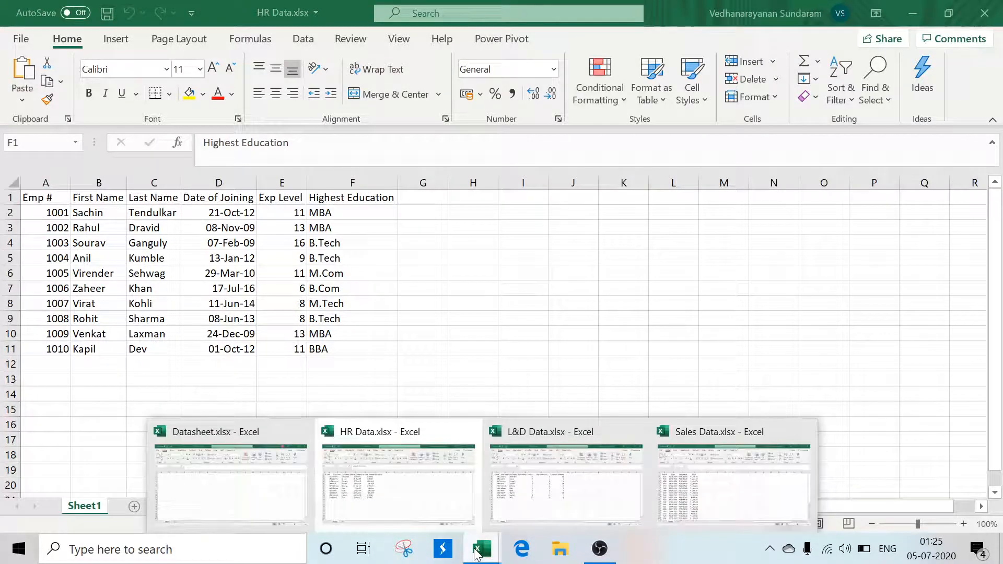
click(548, 502)
click(359, 403)
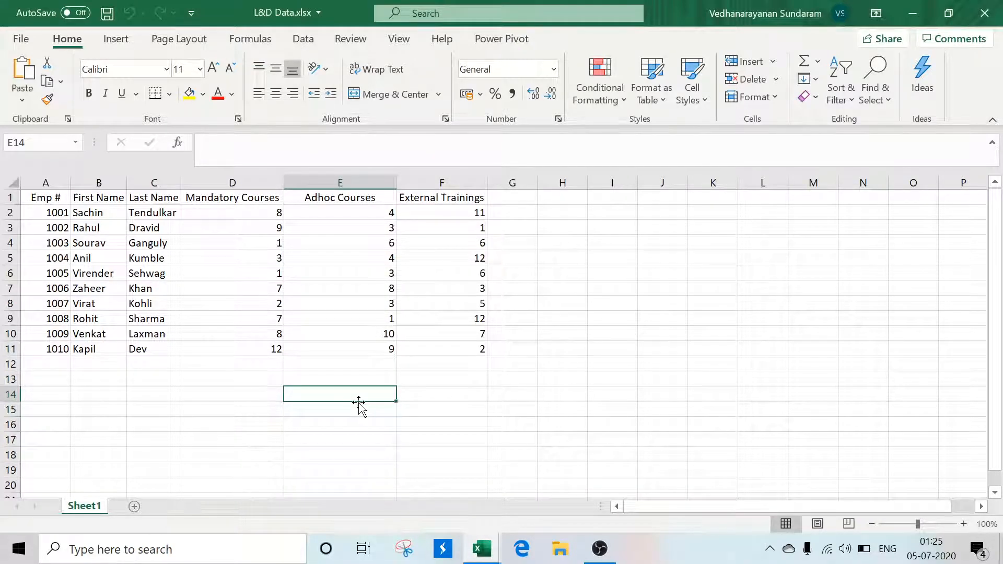
click(70, 244)
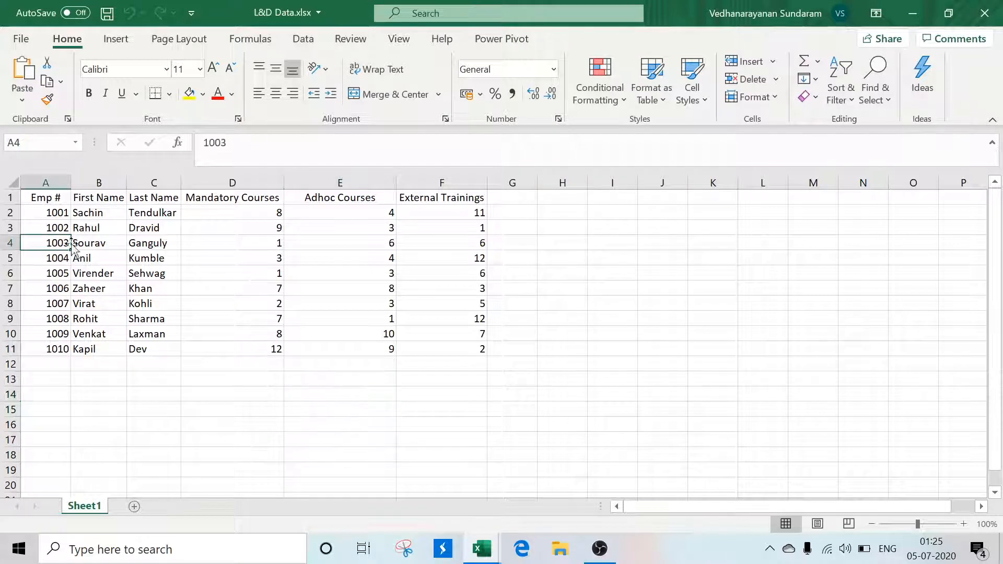
click(255, 253)
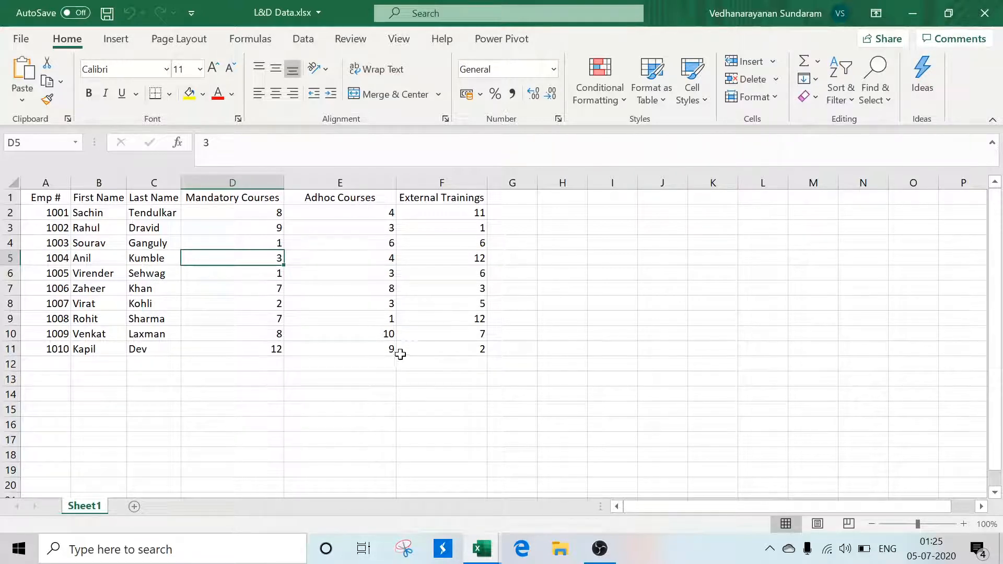
Switch to the Sales Data.xlsx workbook and examine its Emp #, Date, Sales Value and Profit columns.
click(481, 549)
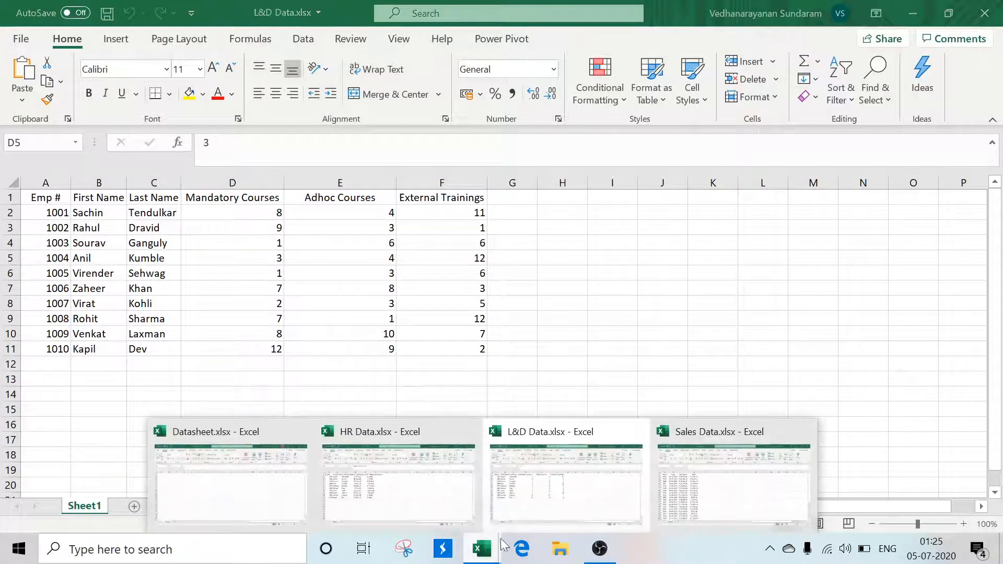
click(689, 463)
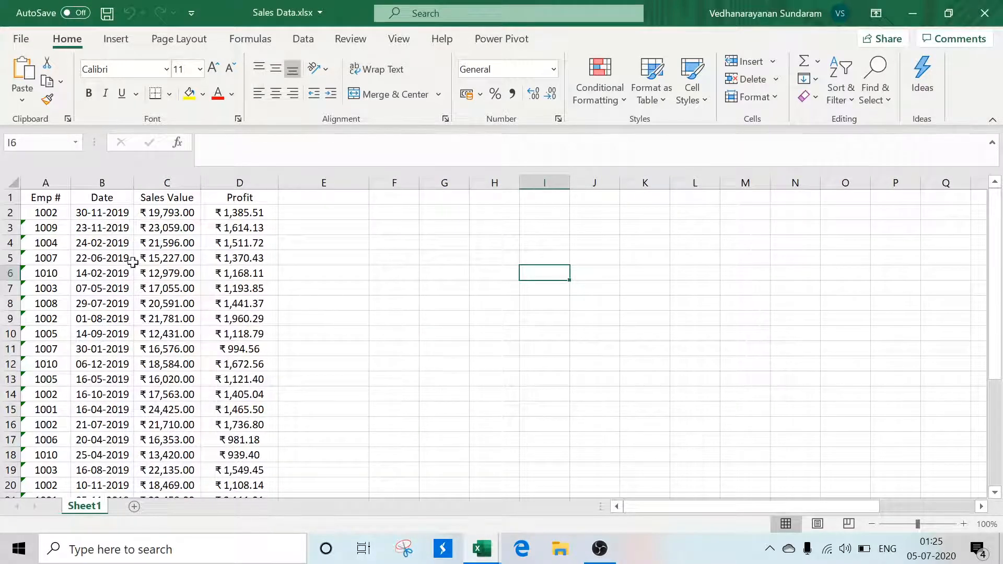
click(49, 214)
click(107, 214)
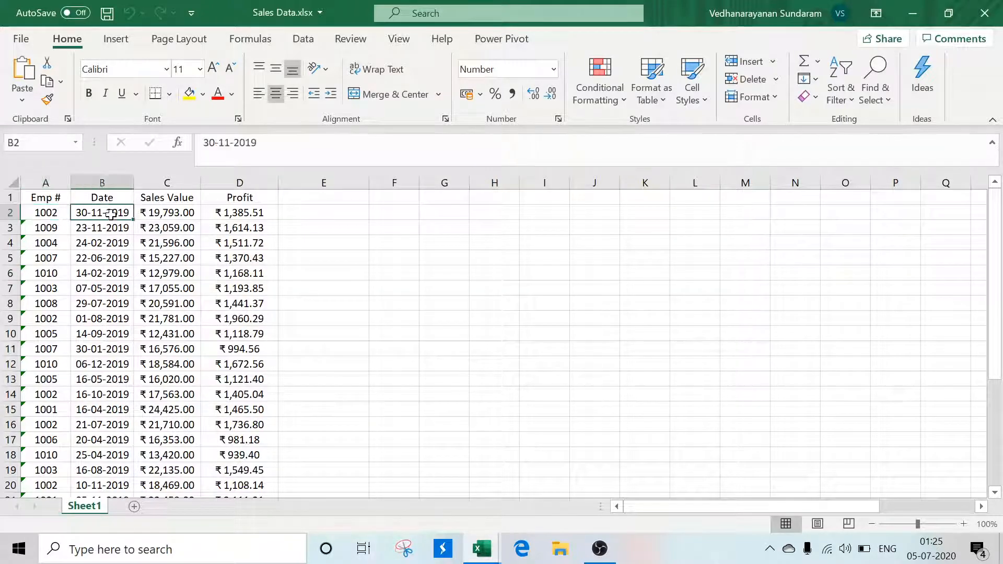
click(180, 212)
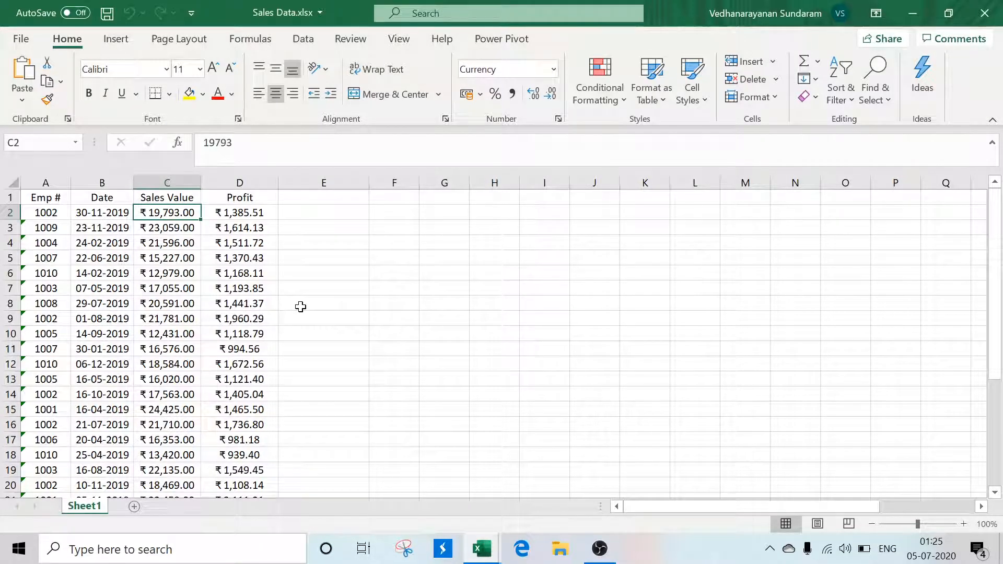
click(246, 215)
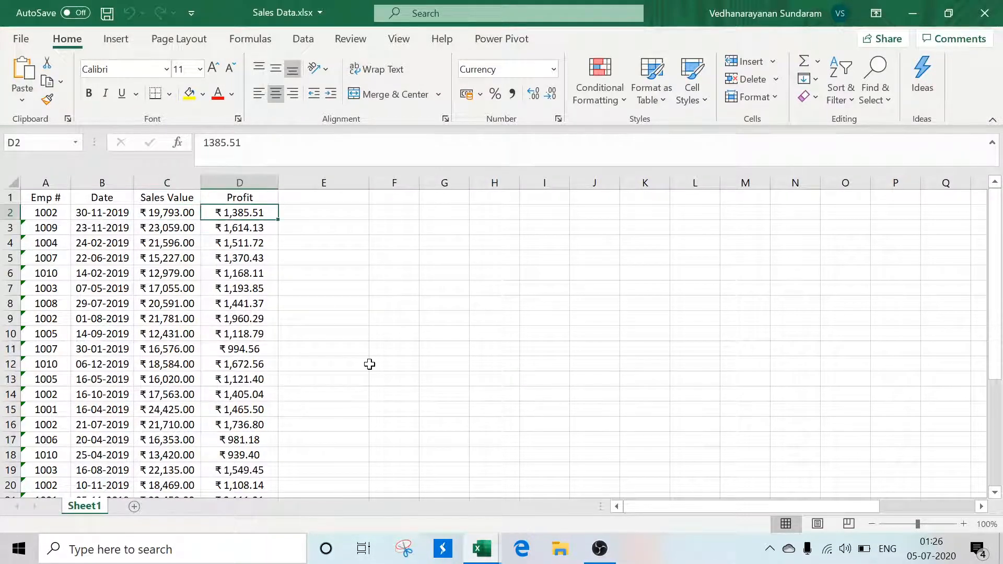
Return to the Datasheet.xlsx workbook and open its data model in the Power Pivot window.
click(481, 548)
click(270, 480)
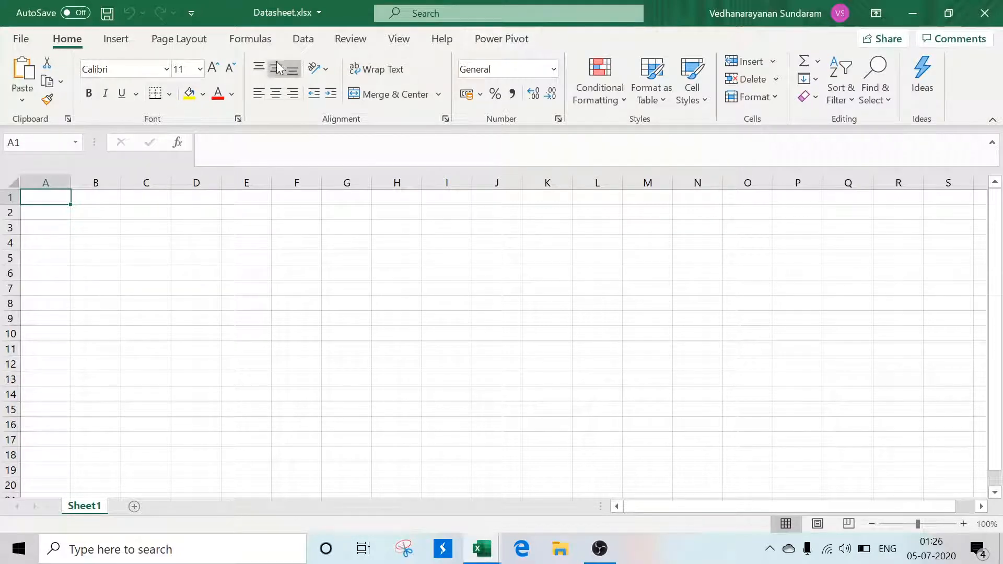
click(306, 41)
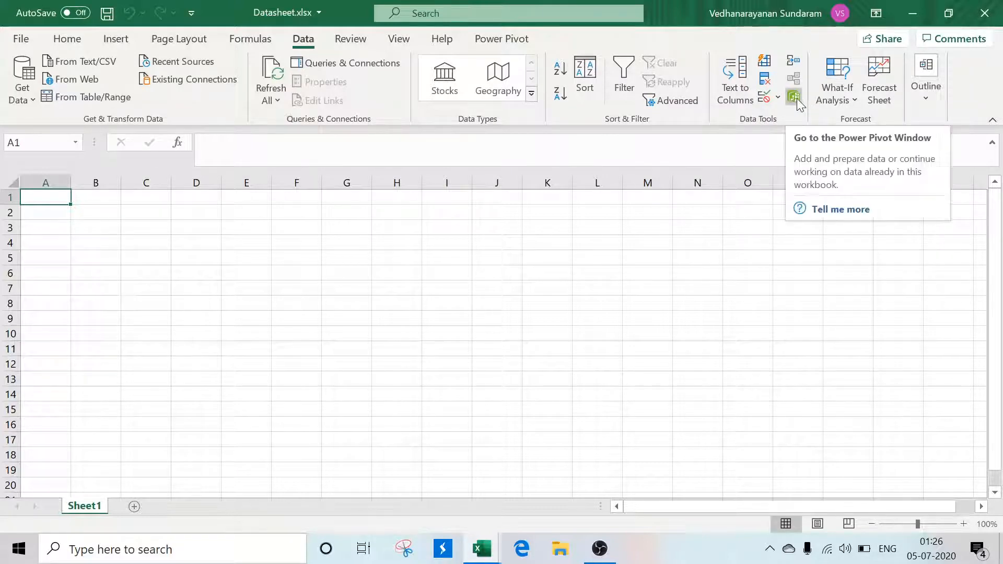
click(512, 45)
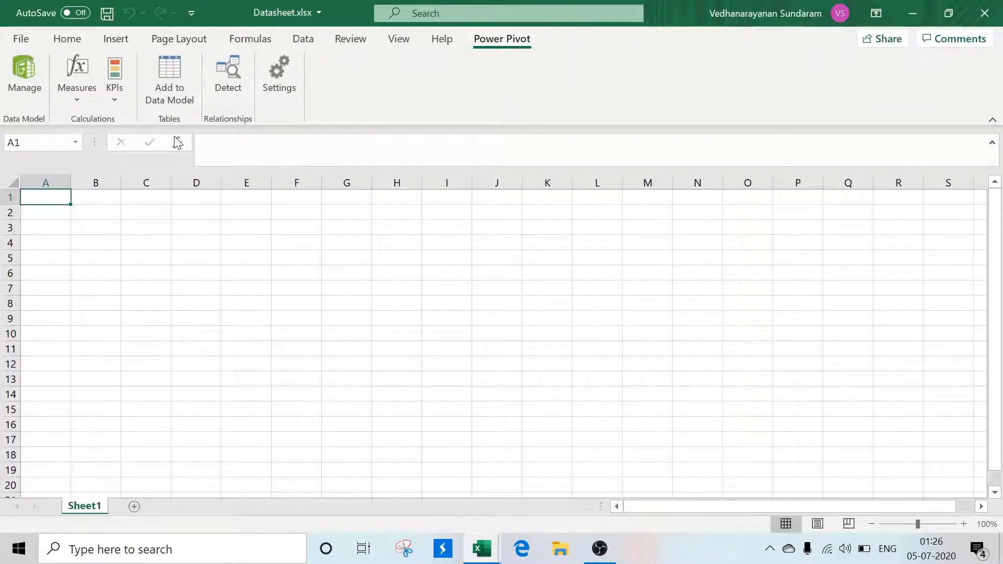
click(37, 103)
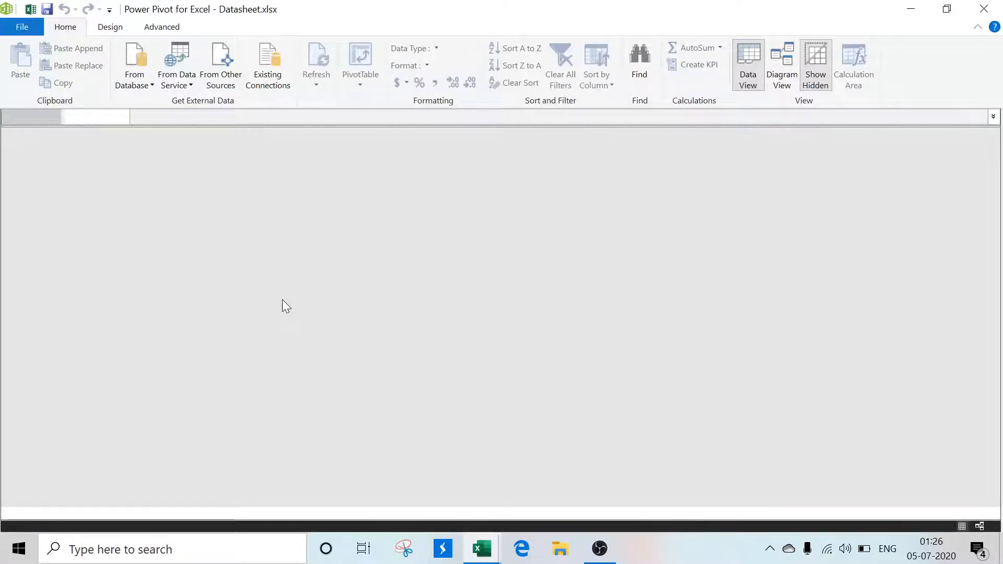
Start a table import from other external sources and choose Excel File as the data source type.
click(147, 87)
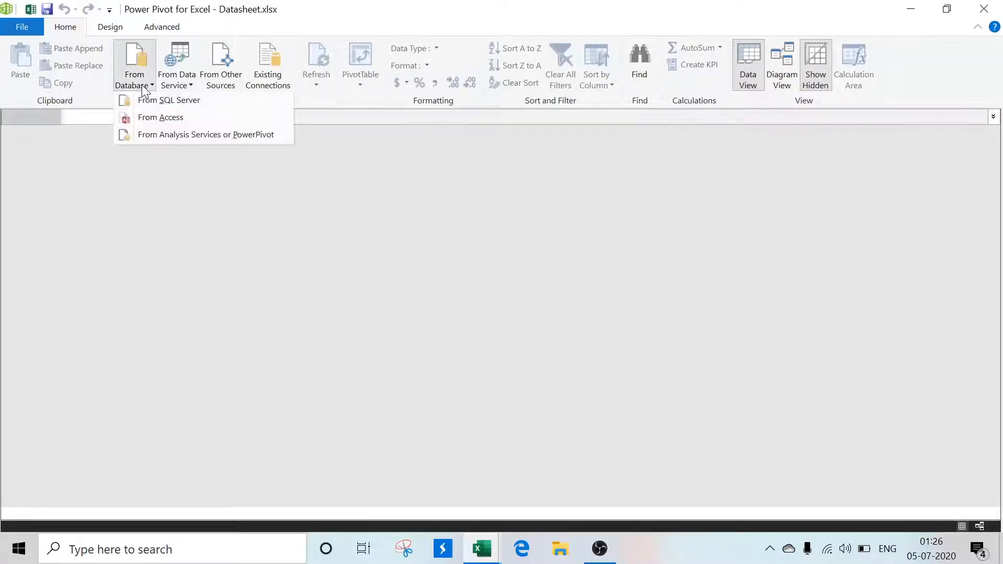
click(192, 84)
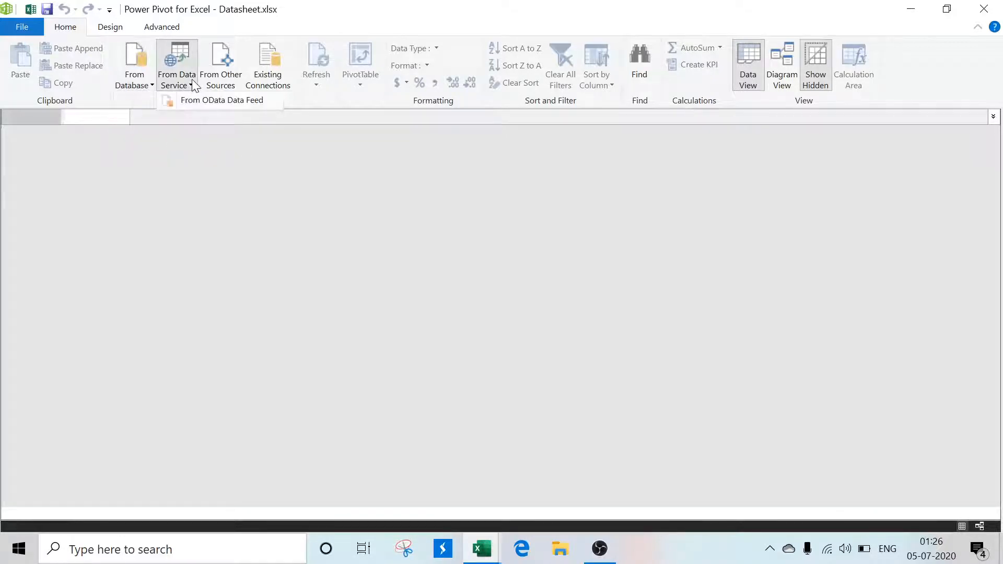
click(220, 75)
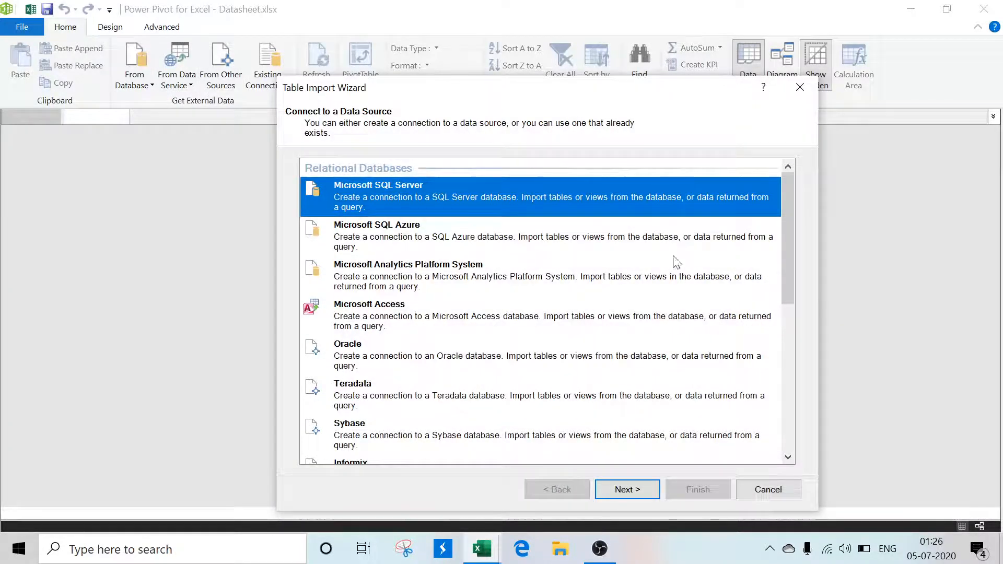
drag(788, 192, 799, 352)
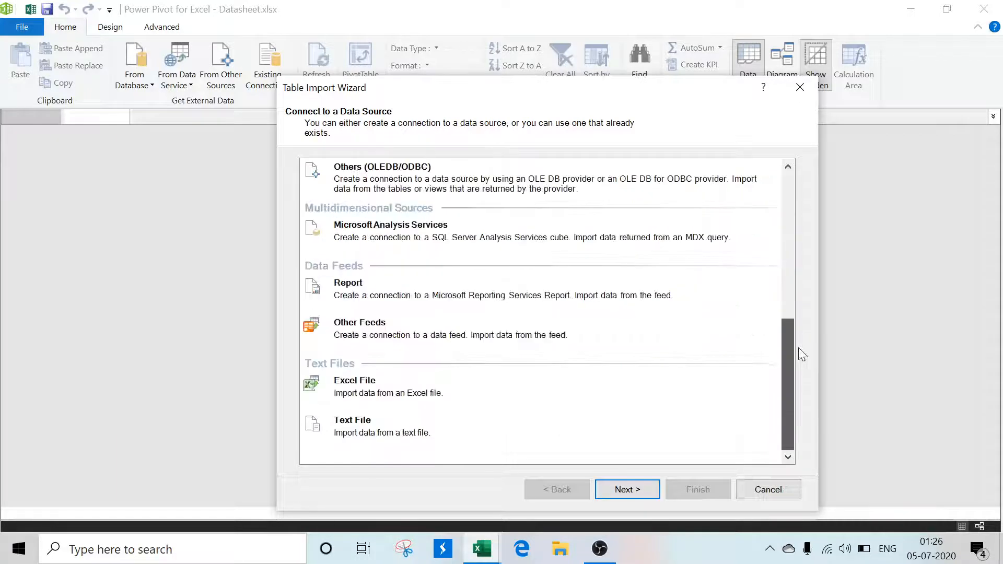
click(417, 381)
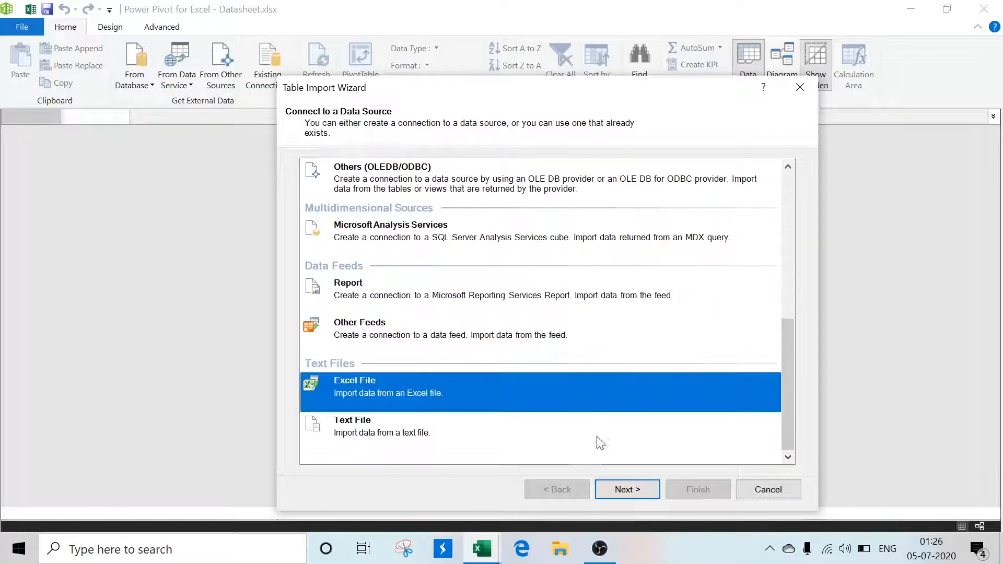
click(626, 491)
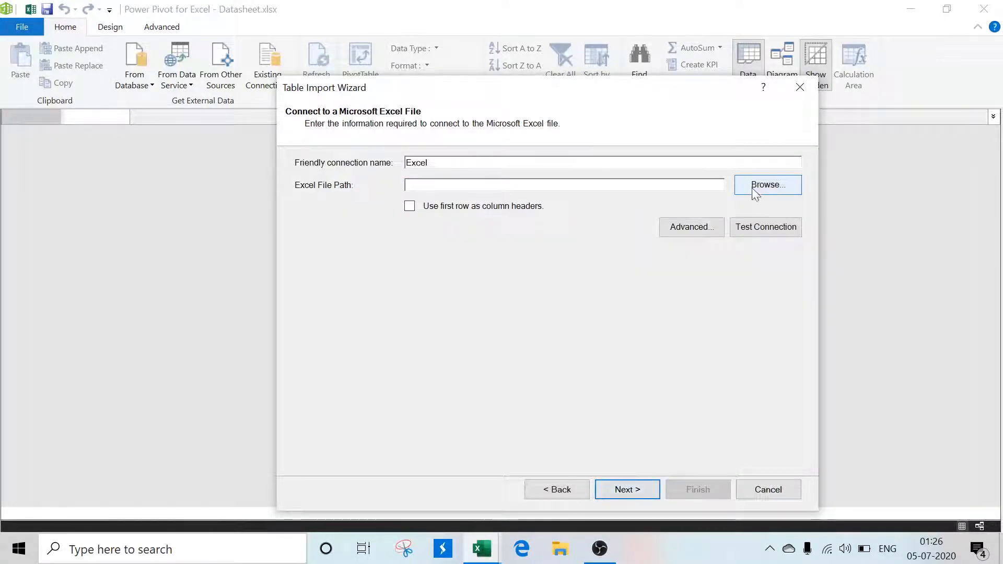
Select HR Data.xlsx as the file to import, use its first row as column headers, and try to connect.
click(777, 189)
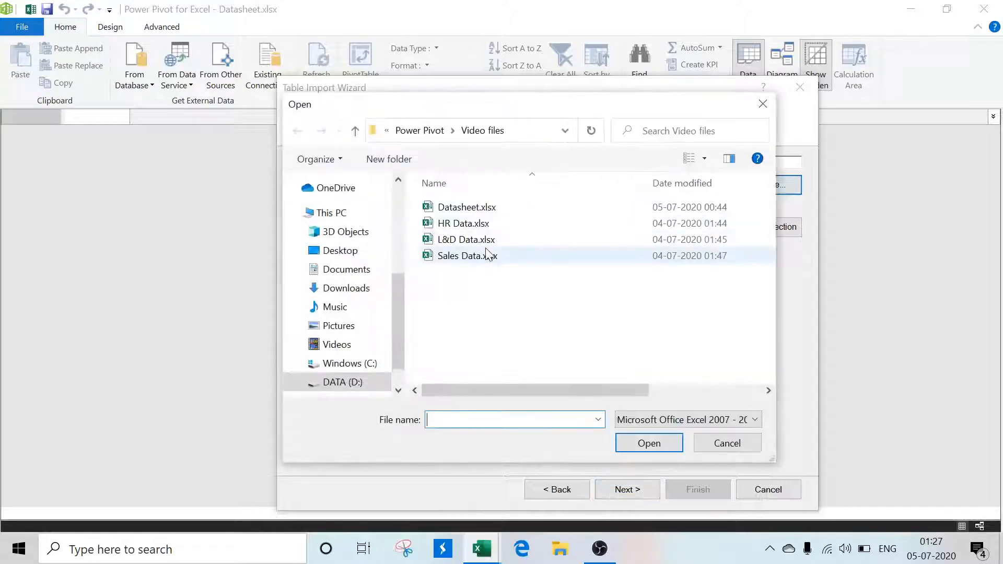
click(457, 227)
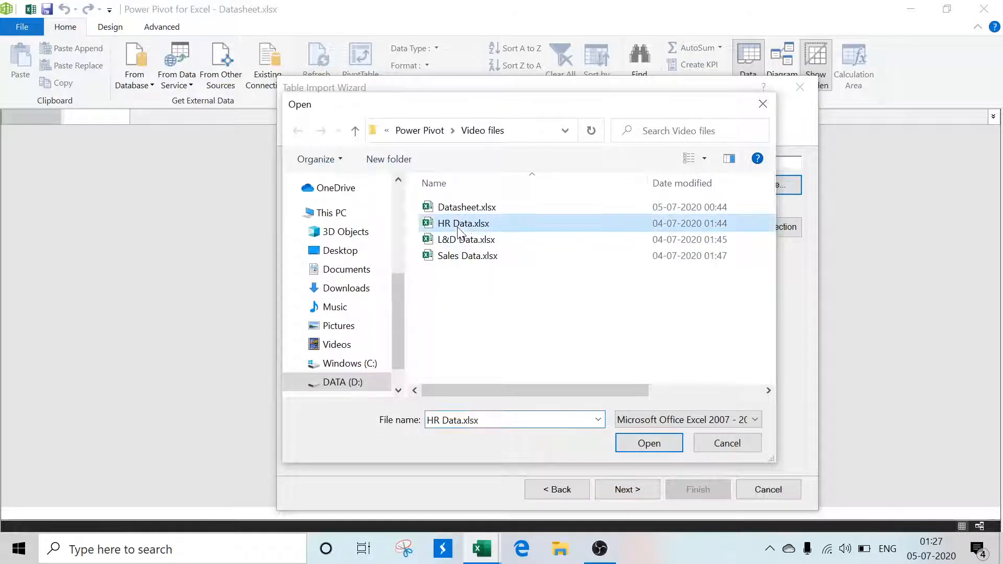
click(647, 442)
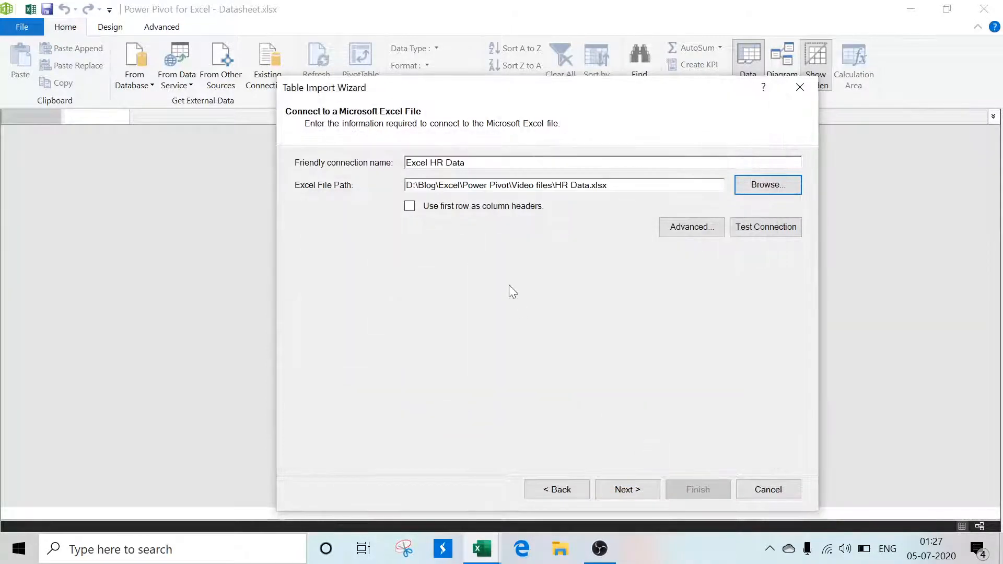
click(411, 207)
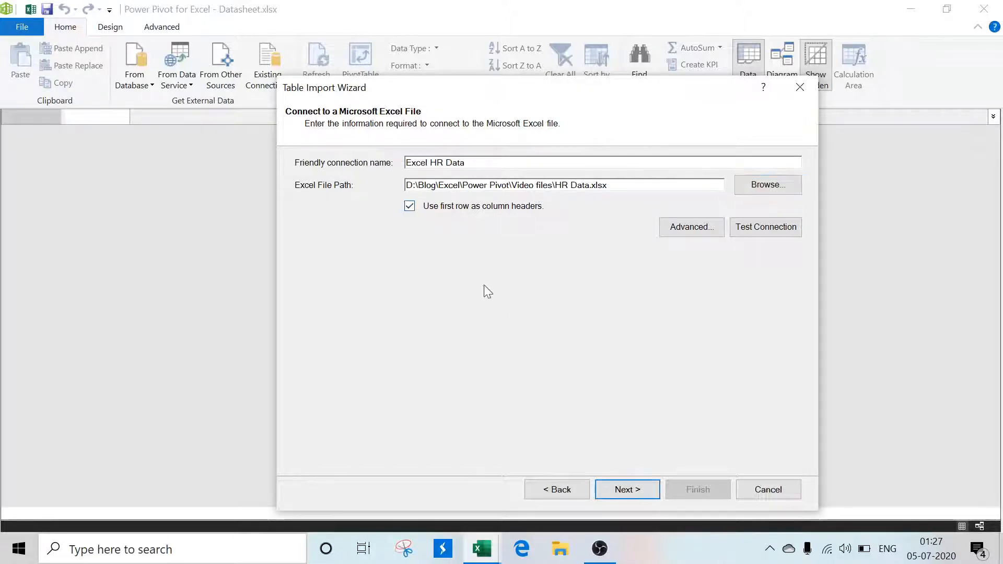
click(627, 490)
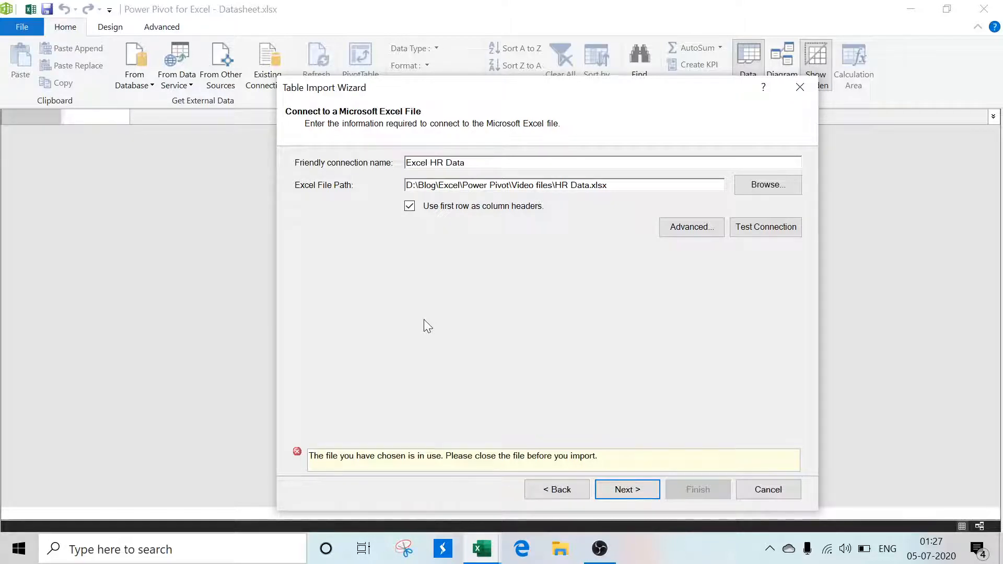
Close the HR Data, L&D Data and Sales Data workbooks and return to the Table Import Wizard.
mouse_move(473, 540)
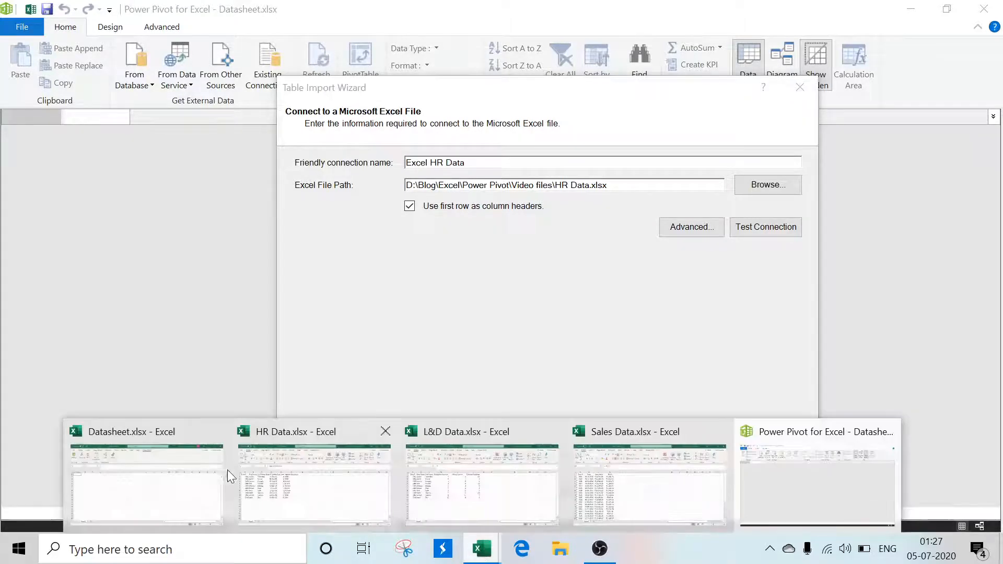
click(383, 433)
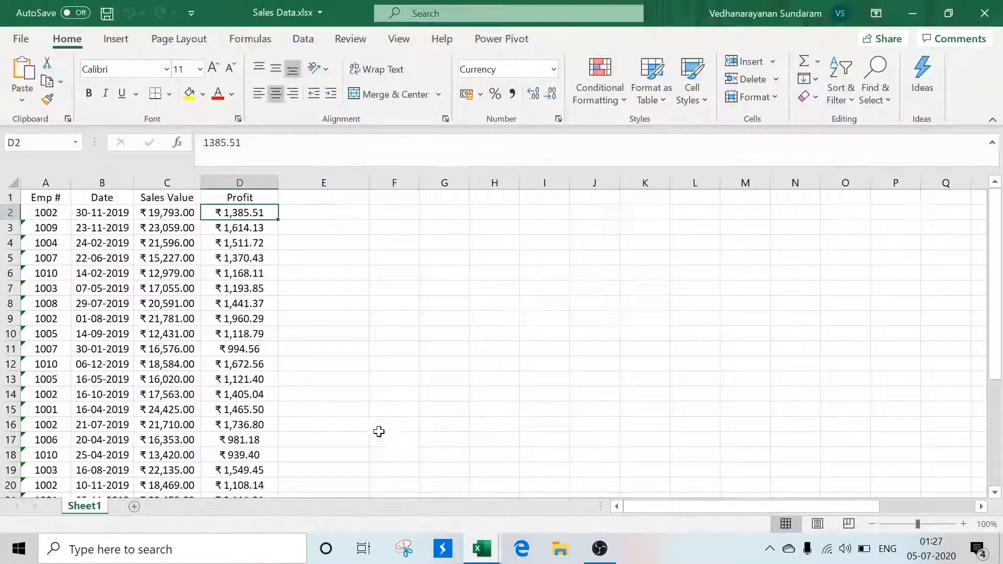
mouse_move(491, 554)
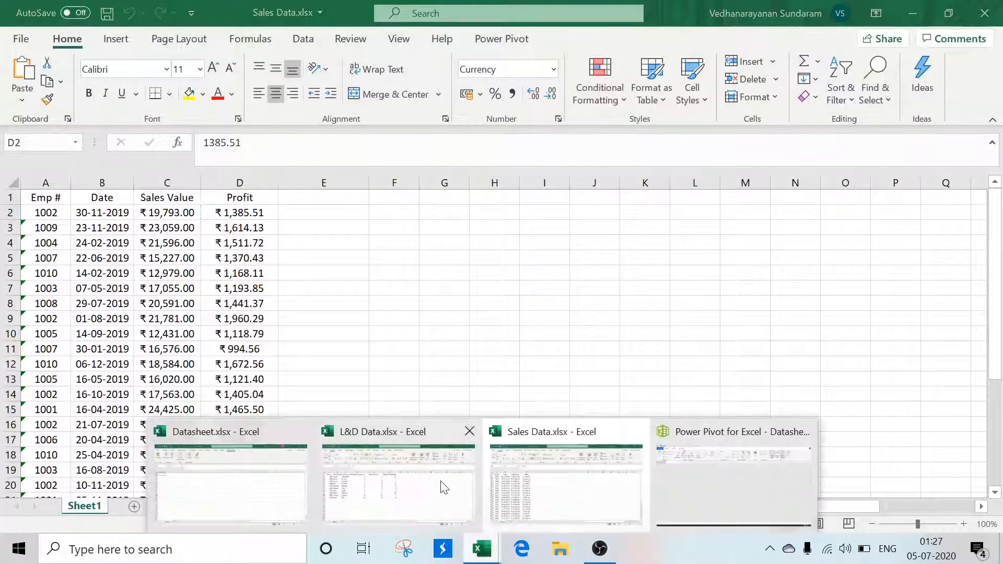
click(465, 431)
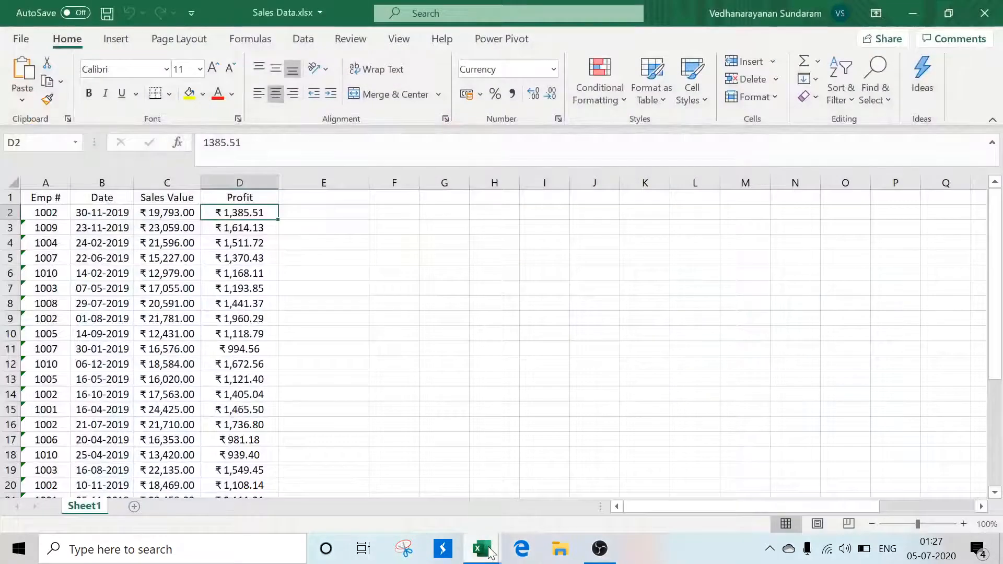
mouse_move(496, 546)
click(553, 432)
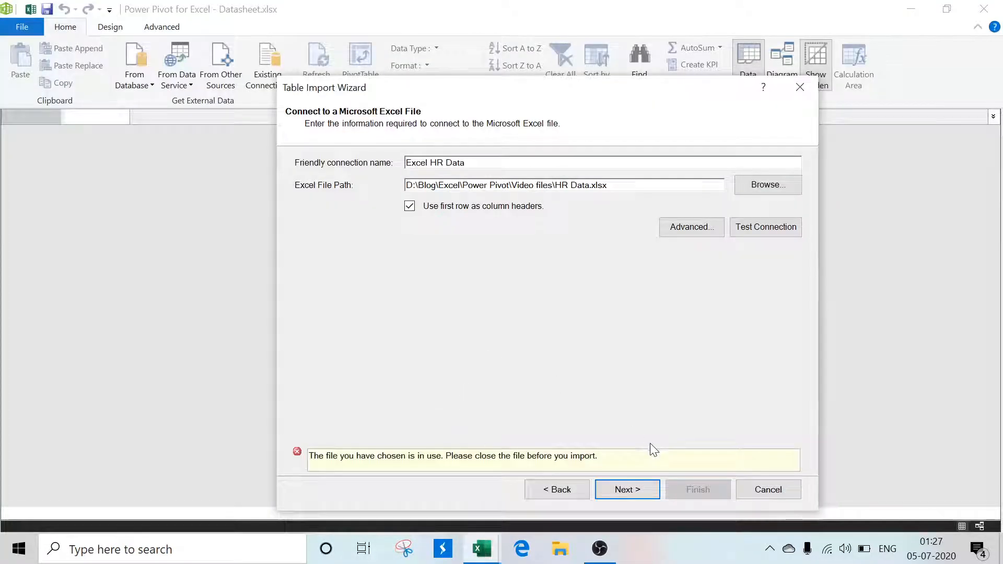
Import the Sheet1$ table of HR Data.xlsx into the data model with the friendly name HR and close the wizard.
click(627, 491)
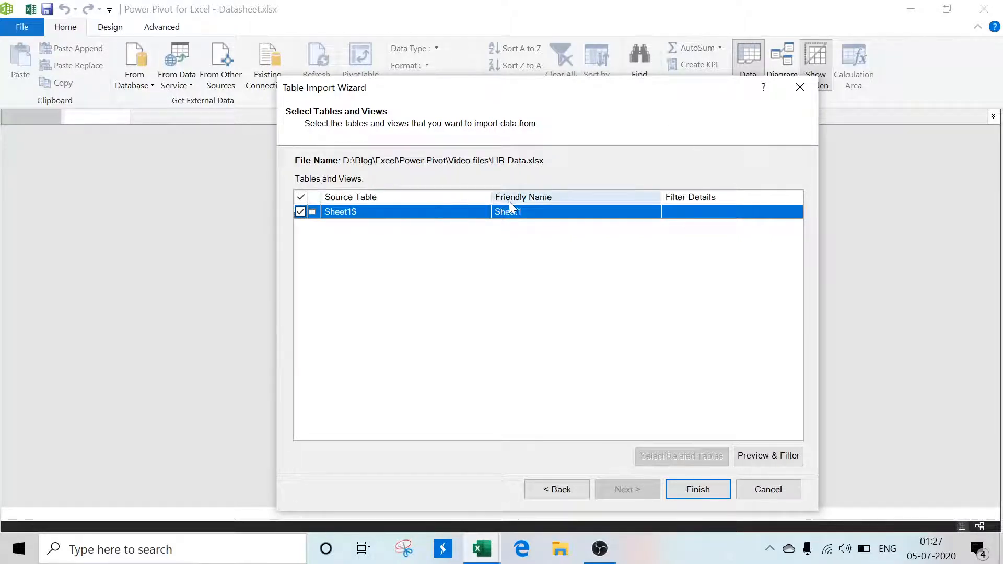
click(515, 213)
drag(527, 212, 469, 208)
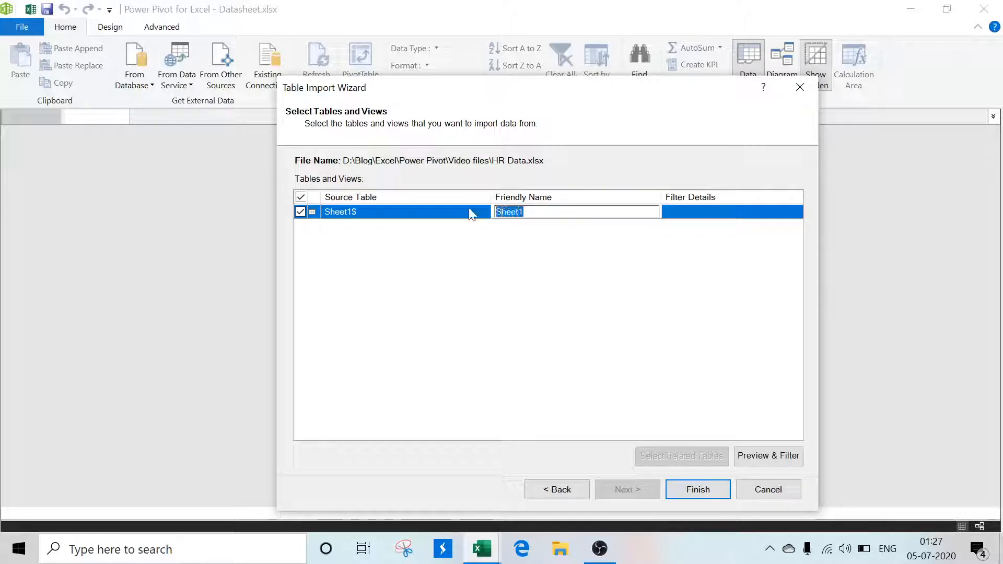
text(HR)
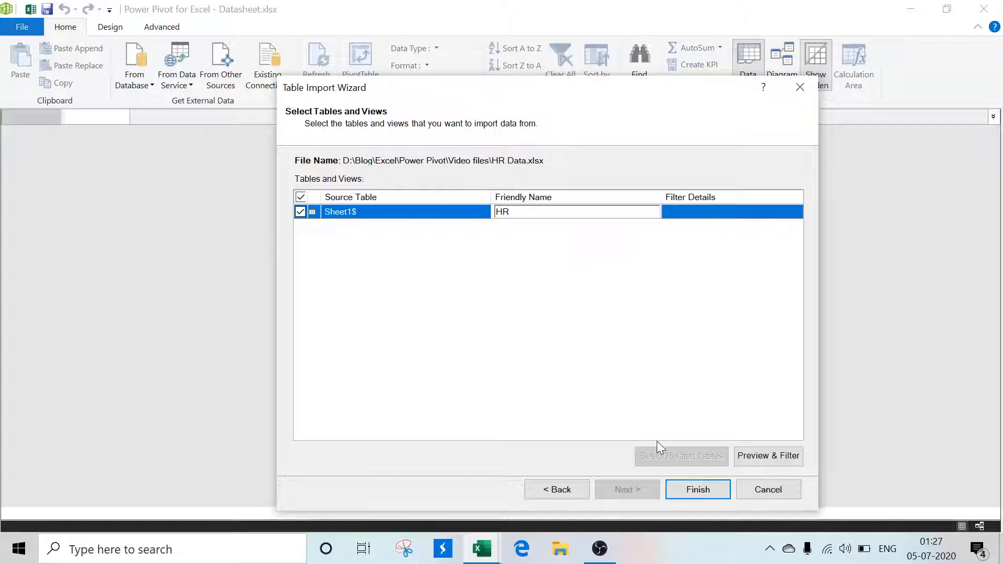
click(699, 491)
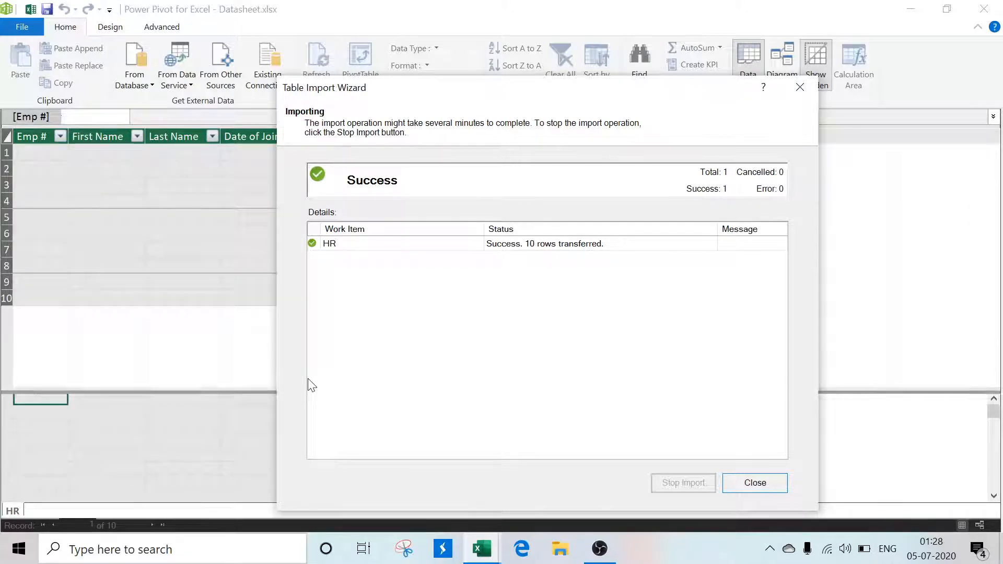
key(Return)
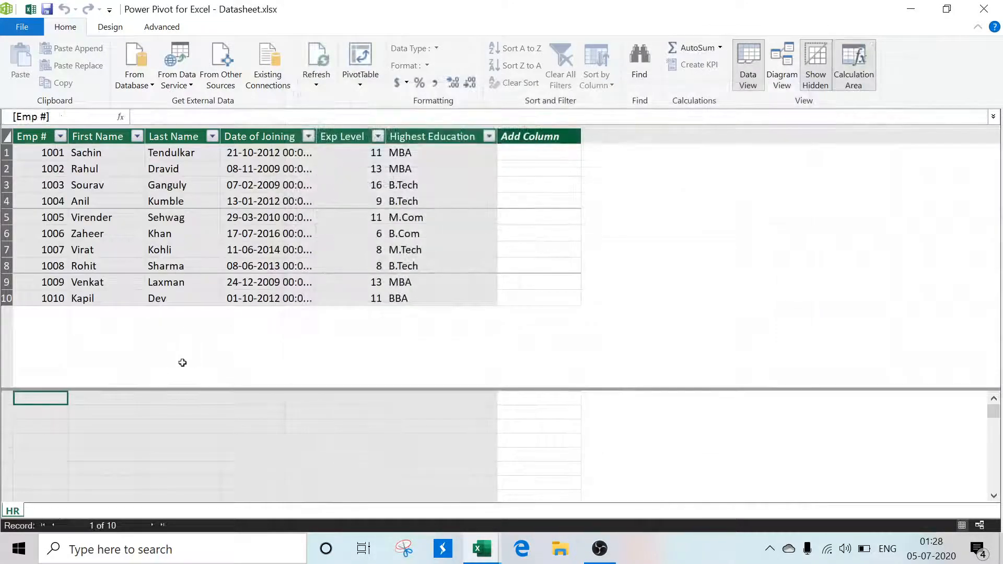
Start another table import from other sources and choose Excel File as the data source type.
click(226, 89)
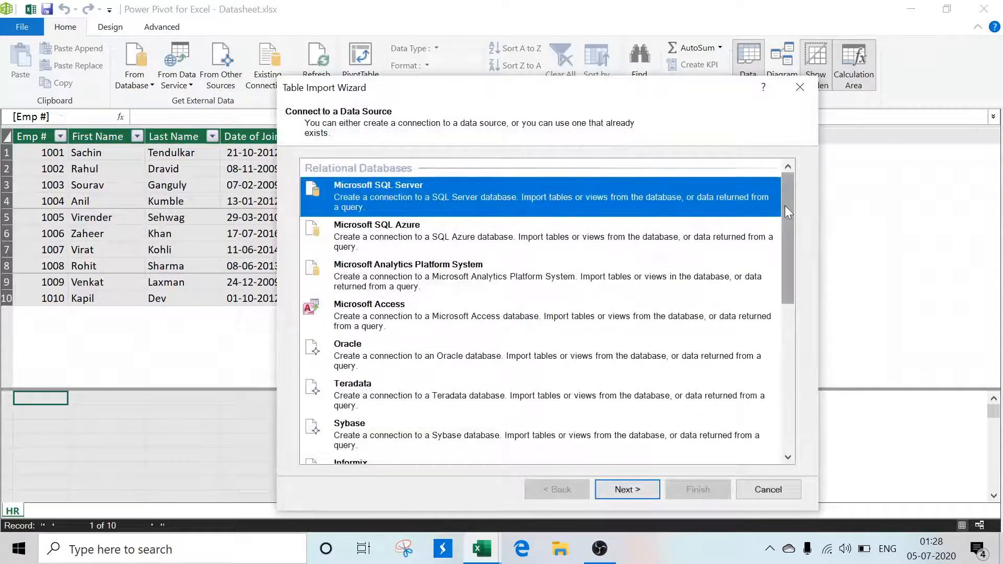
drag(784, 205, 793, 378)
click(428, 384)
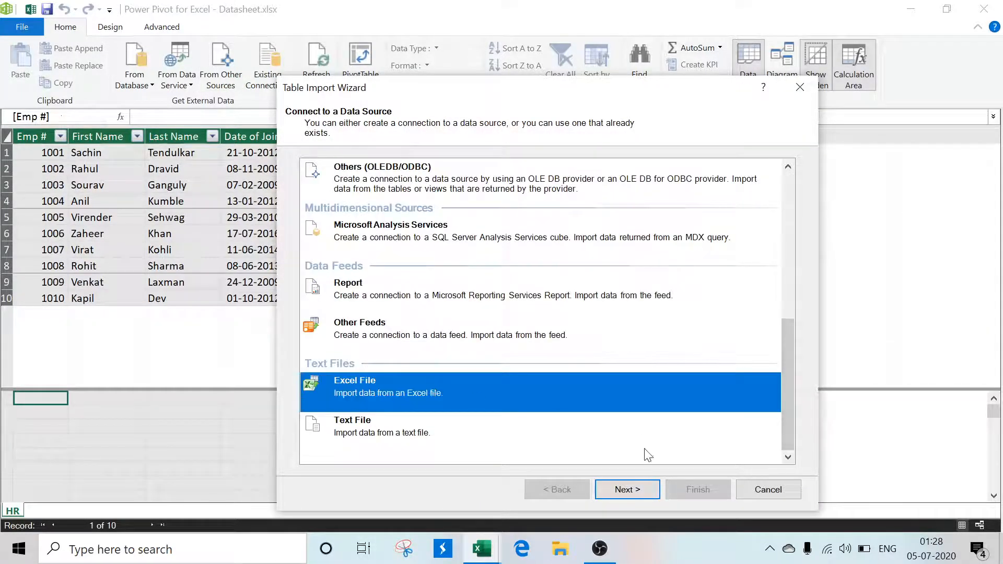
click(630, 493)
Connect to L&D Data.xlsx in the Video files folder, using its first row as column headers.
click(768, 185)
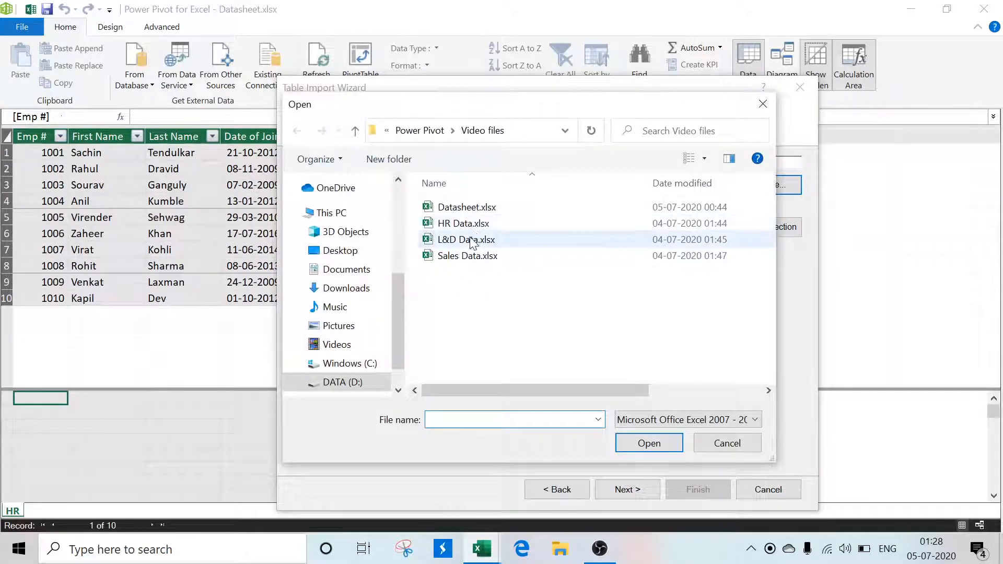
click(472, 239)
click(640, 443)
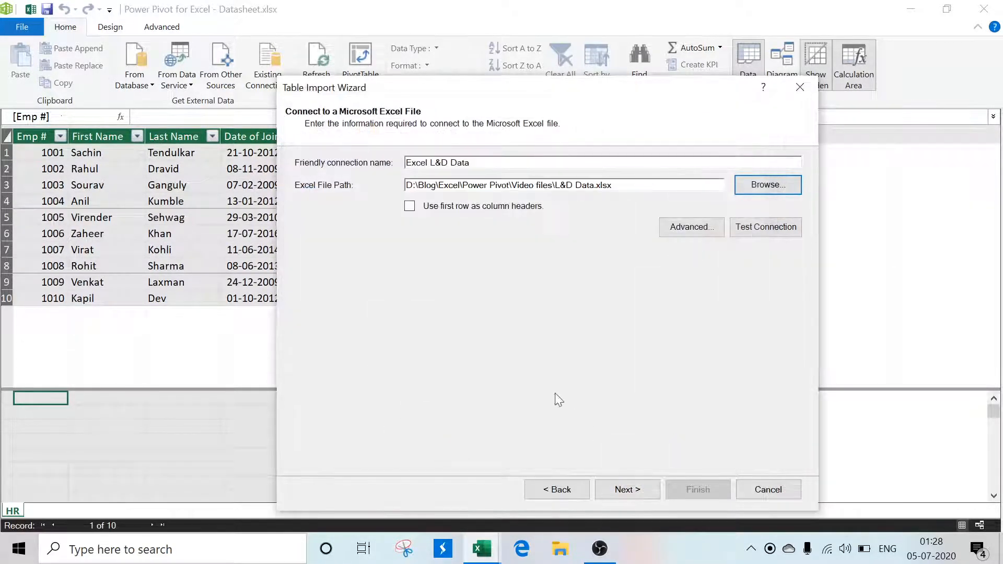
click(411, 206)
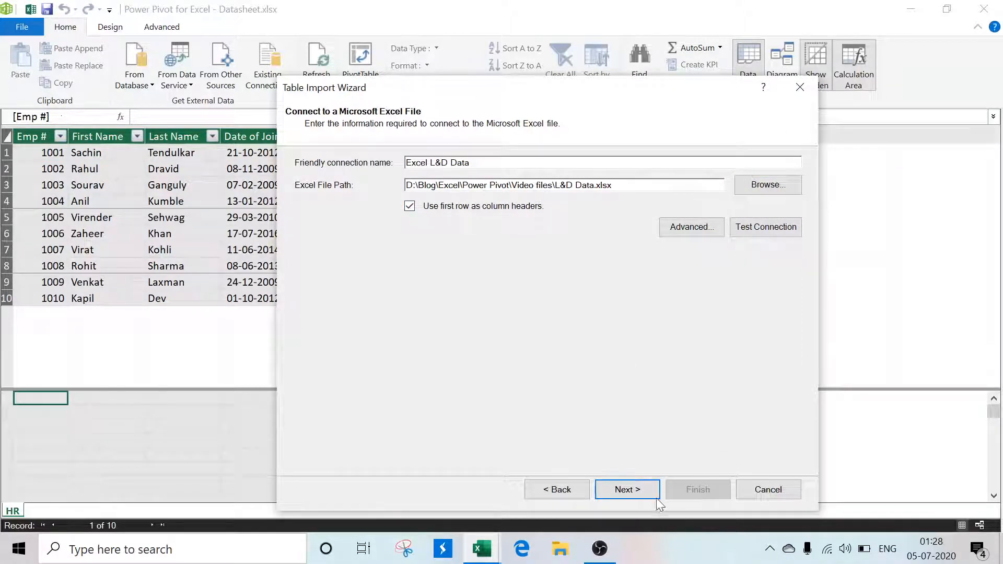
click(636, 489)
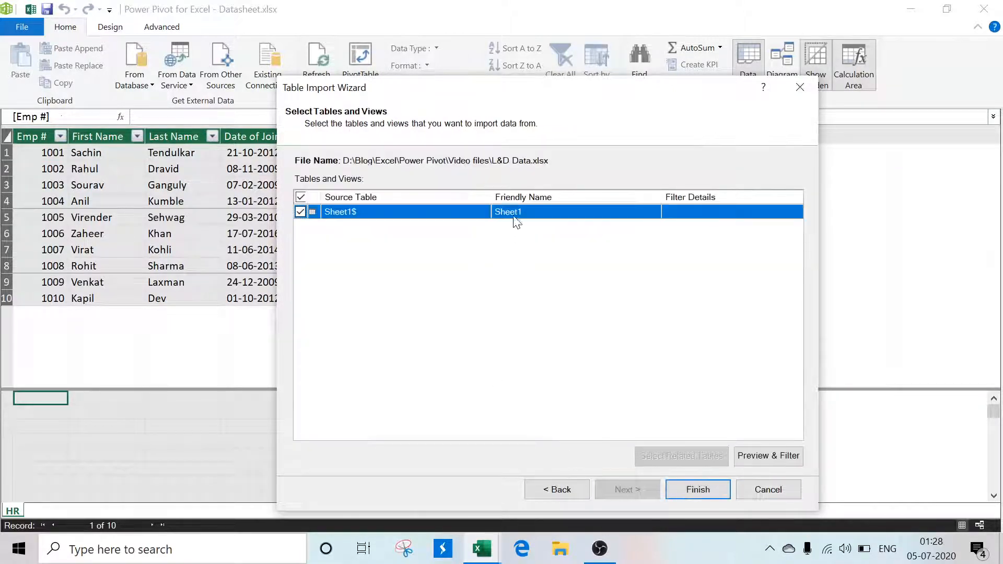
Give the L&D source table the friendly name Learning, import it while accepting the external data source, and close the wizard.
click(521, 212)
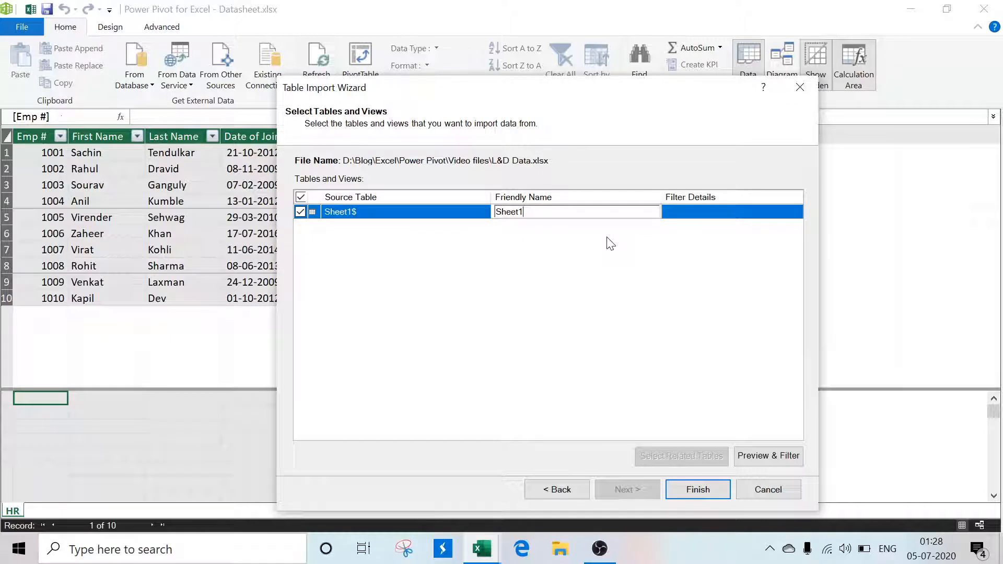
key(BackSpace)
key(BackSpace)
key(BackSpace)
key(BackSpace)
text(Lear)
click(712, 492)
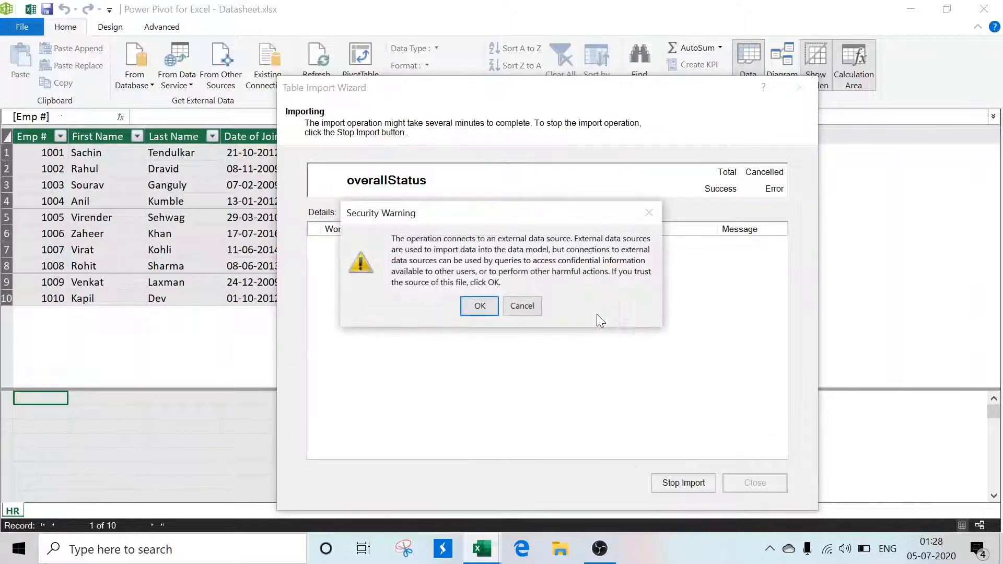
click(480, 308)
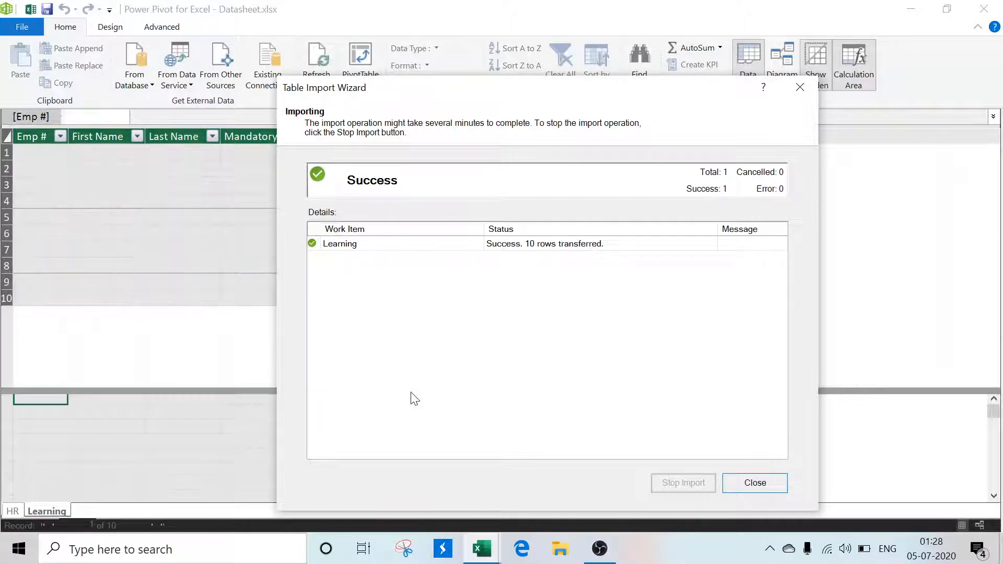
key(Return)
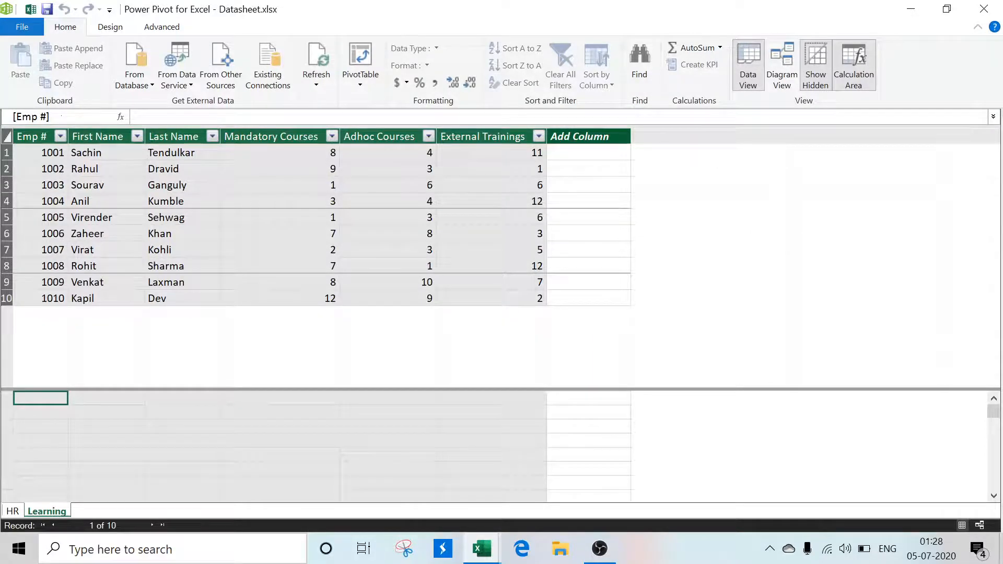
Begin a third table import from other sources with Excel File as the source type.
click(225, 72)
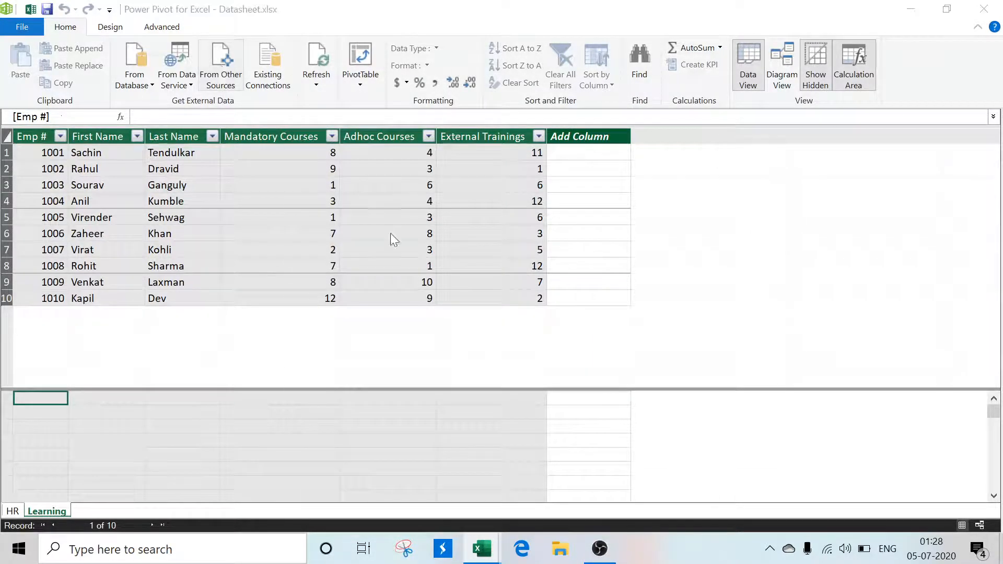
drag(788, 256, 789, 437)
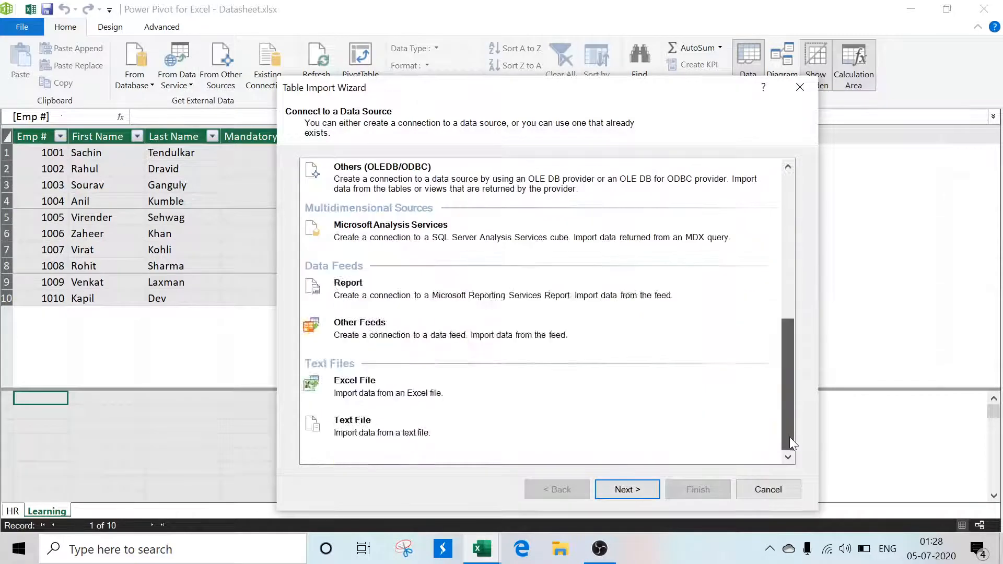
click(458, 389)
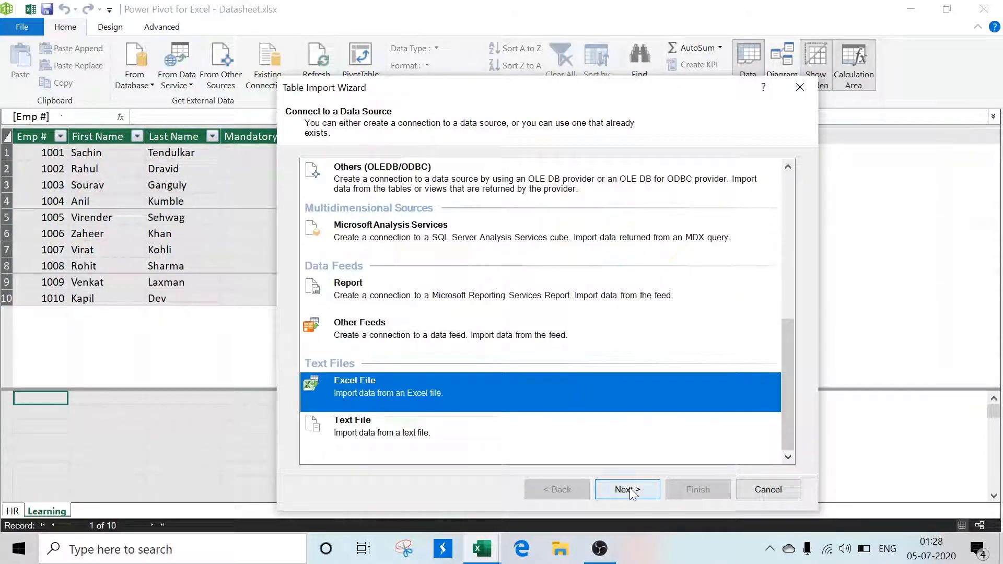
click(629, 486)
Connect to Sales Data.xlsx in the Video files folder, using its first row as column headers.
click(744, 185)
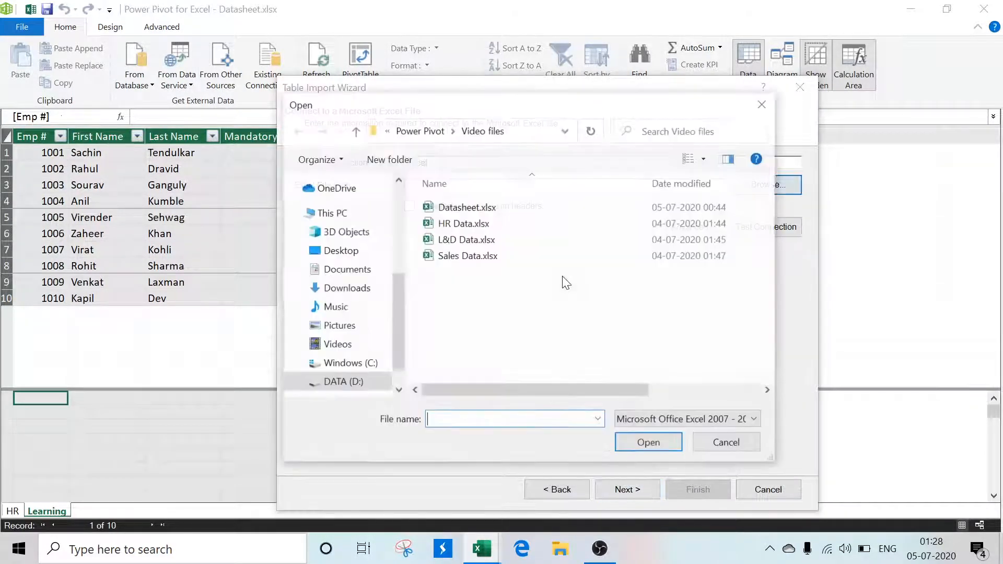
click(470, 258)
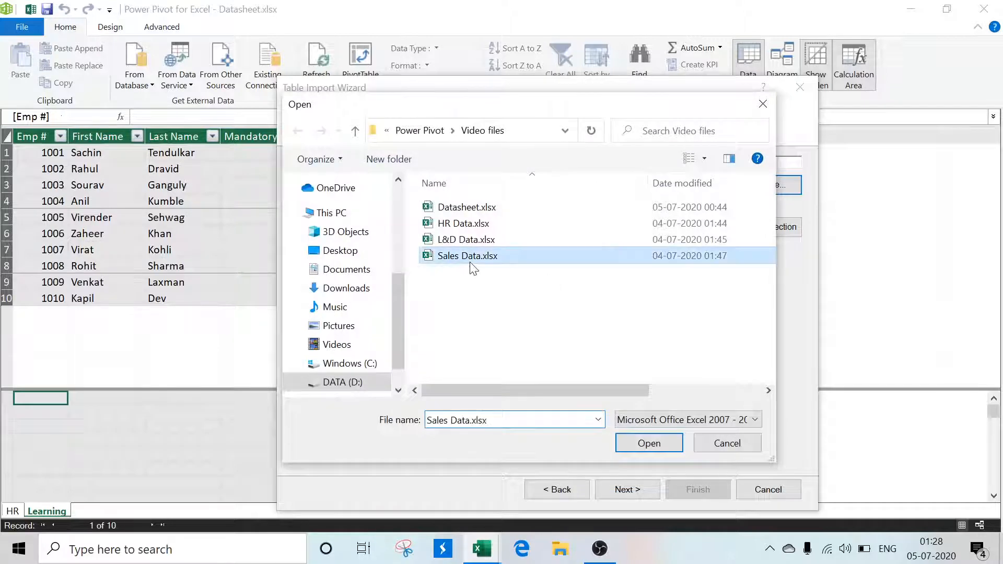
click(648, 443)
click(410, 206)
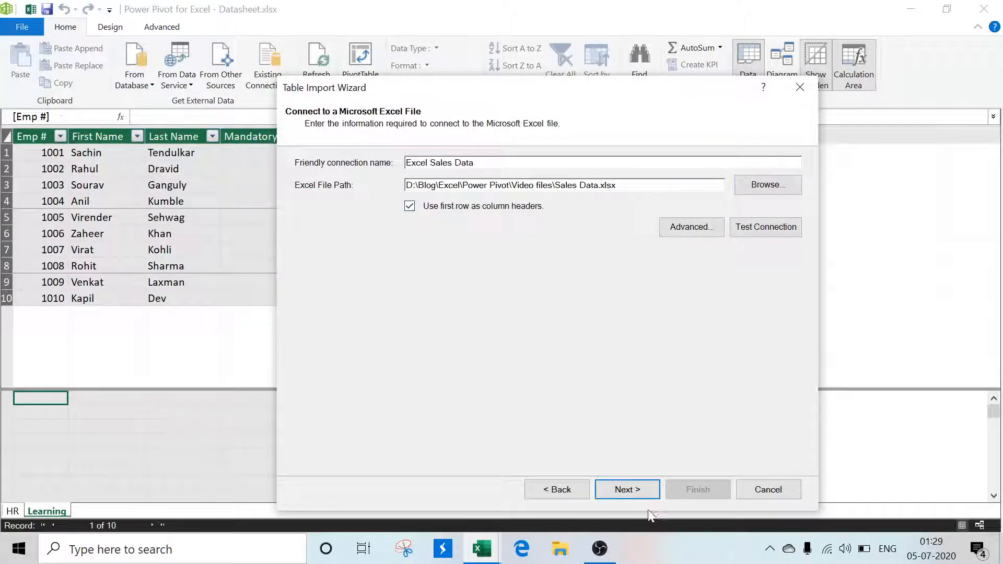
click(638, 491)
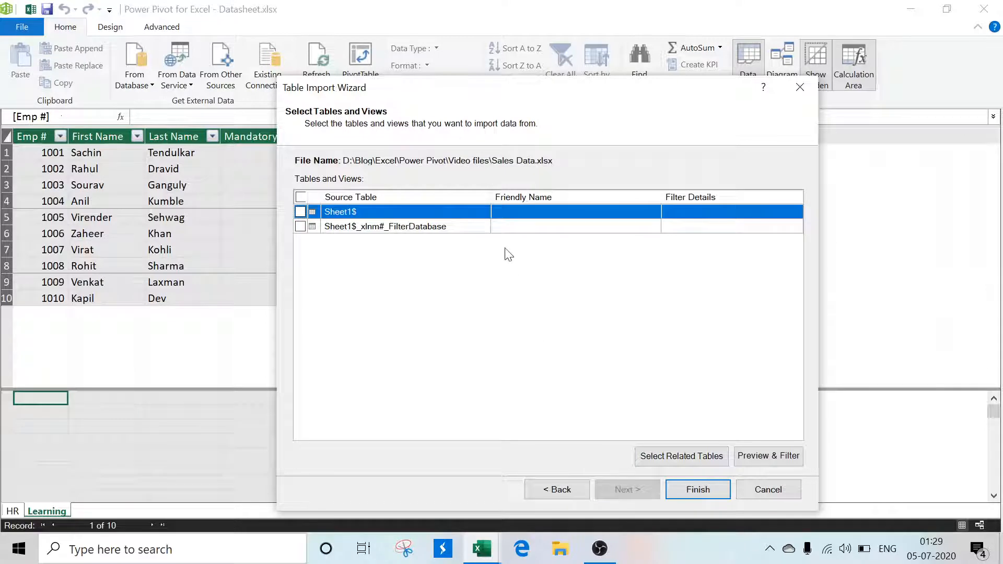
Include only the Sheet1$ table of the sales workbook, name it Sales, import it and close the wizard.
click(301, 212)
click(540, 213)
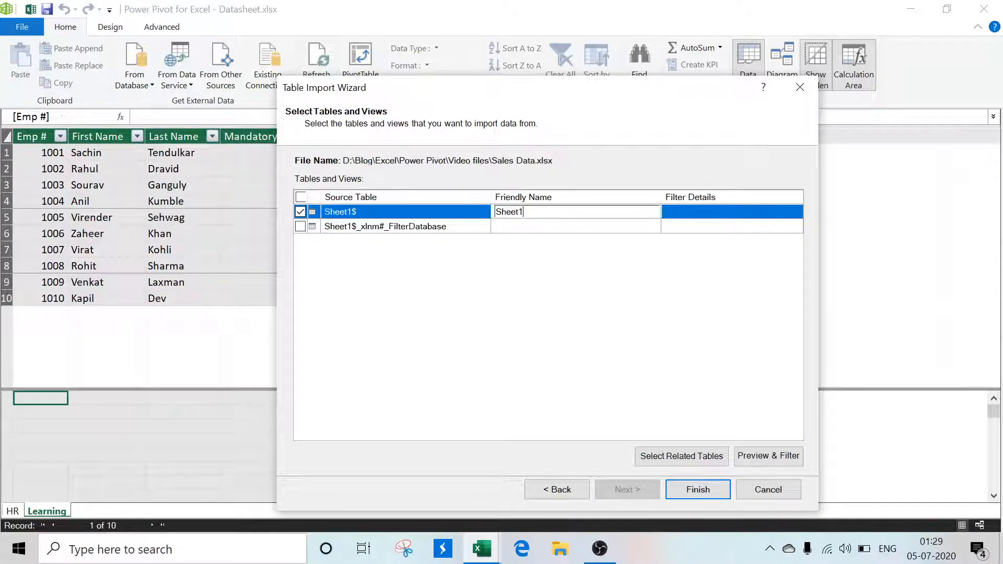
key(BackSpace)
key(BackSpace)
text(ales)
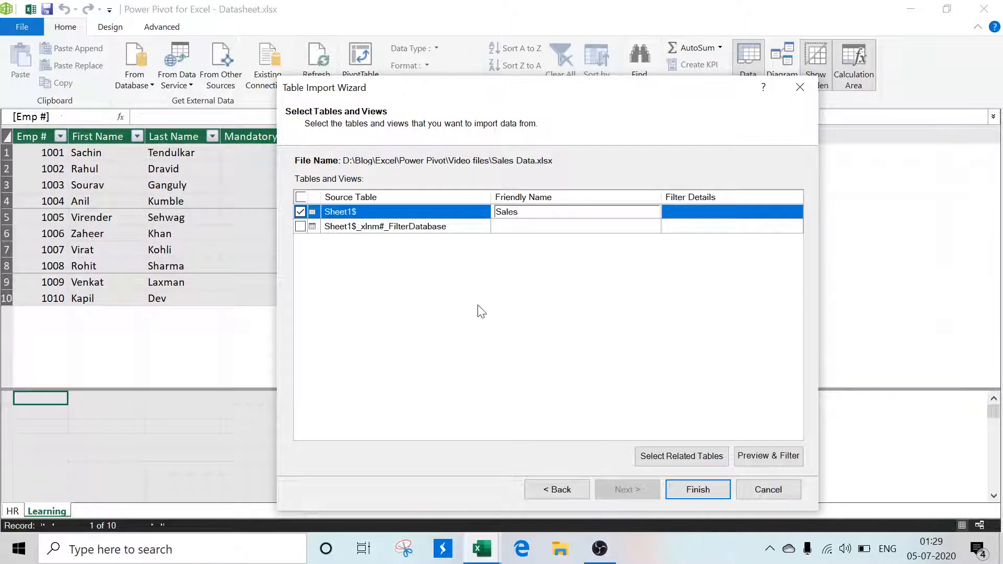
click(695, 491)
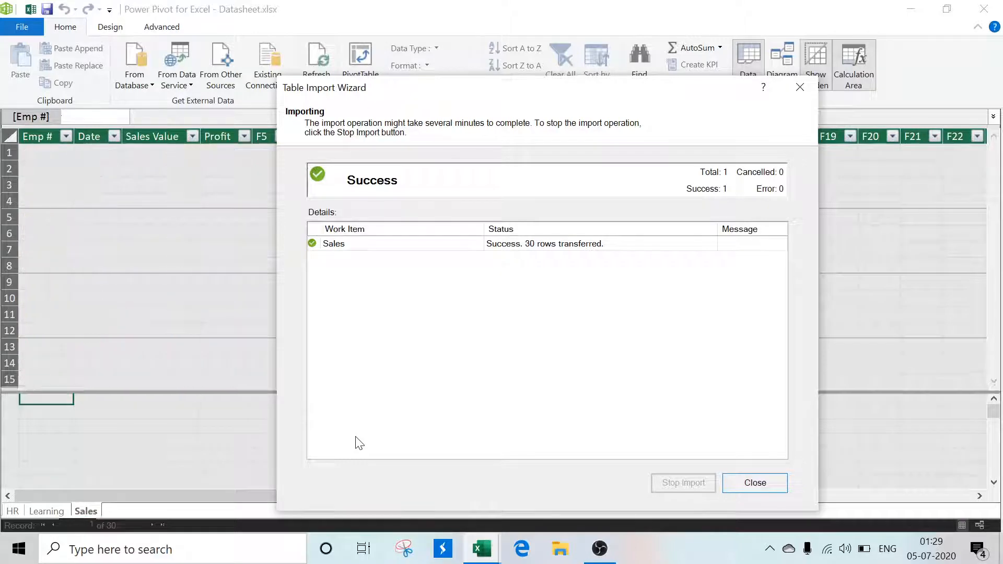
key(Return)
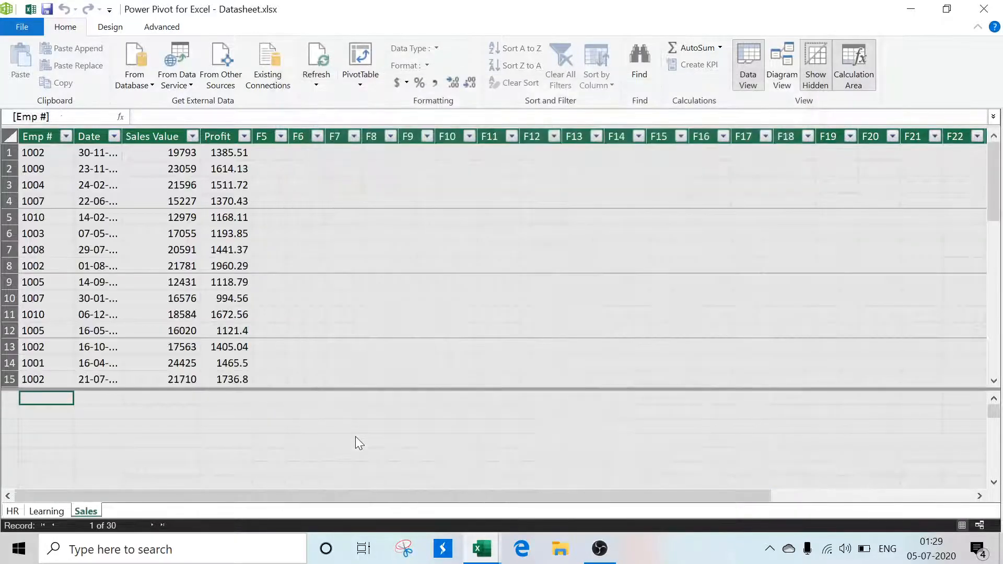
Review the imported HR, Learning and Sales tables one after another.
click(12, 512)
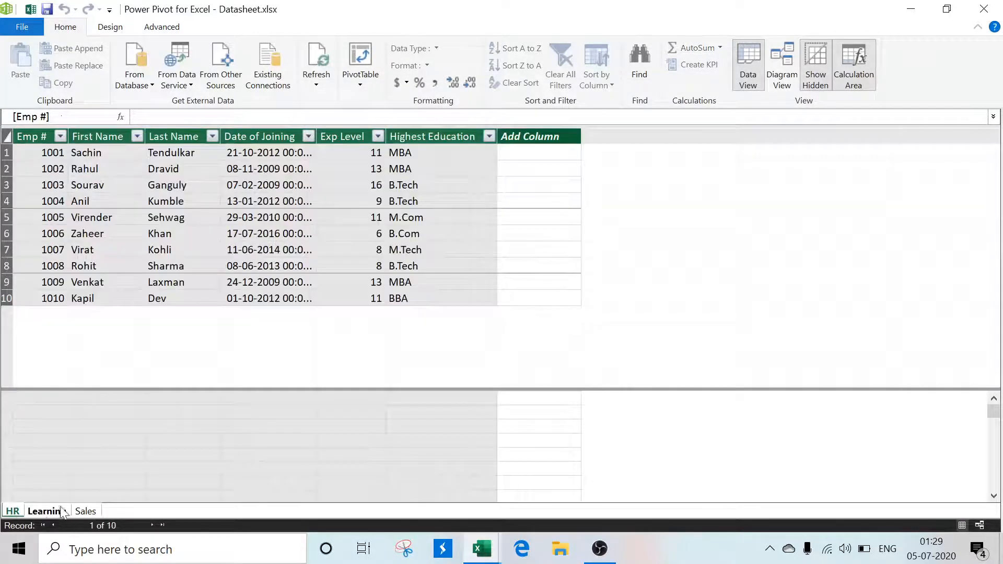
click(42, 512)
click(91, 512)
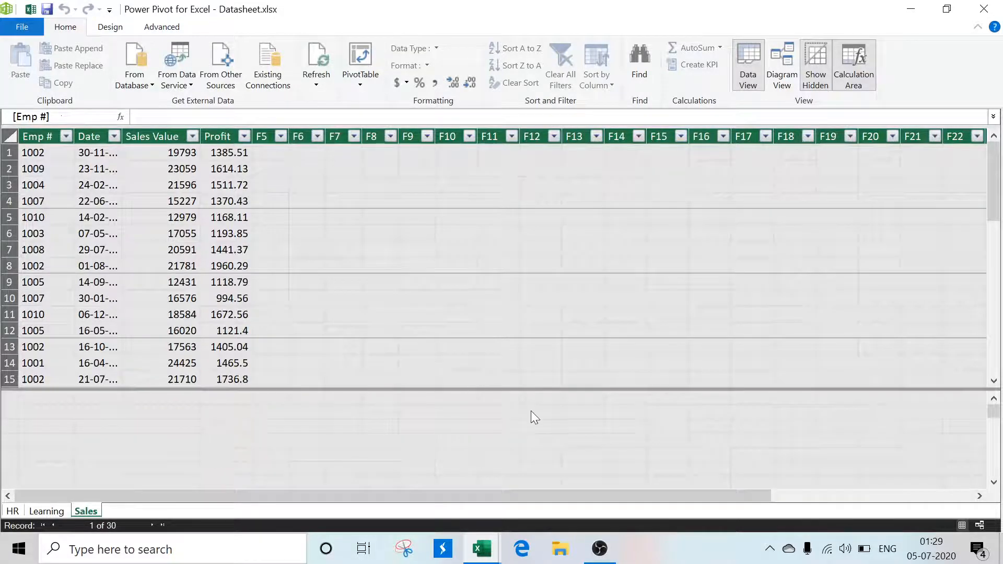
In the diagram view, relate Emp # of HR to Emp # of Sales, and Emp # of Learning to Emp # of HR.
click(788, 83)
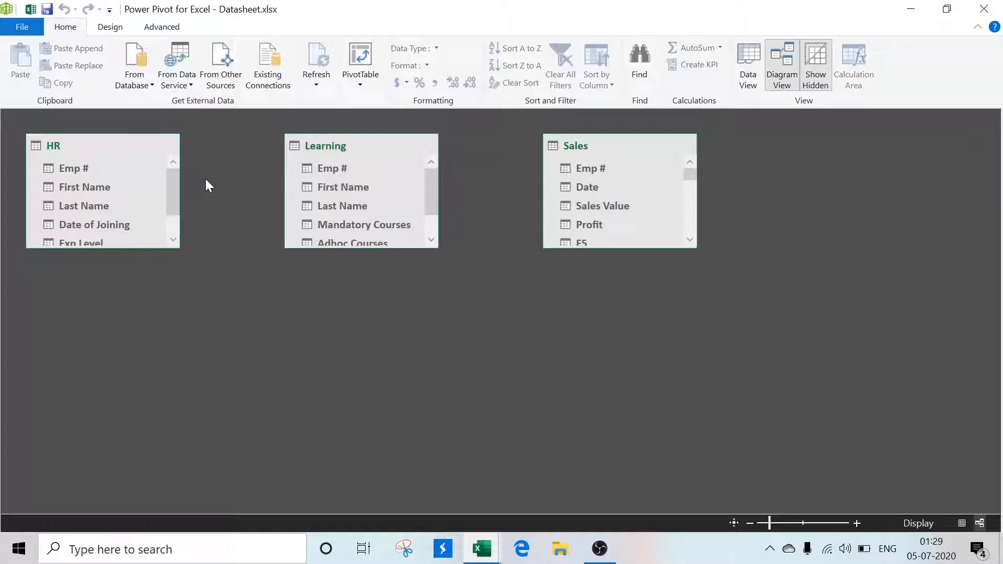
click(80, 168)
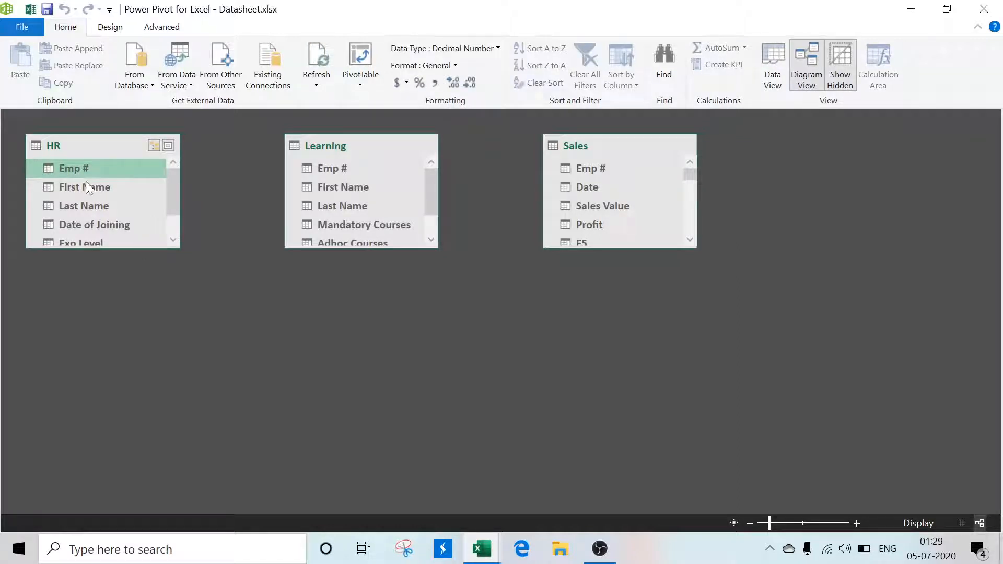
mouse_move(72, 165)
mouse_down()
mouse_move(271, 188)
mouse_move(578, 168)
mouse_up()
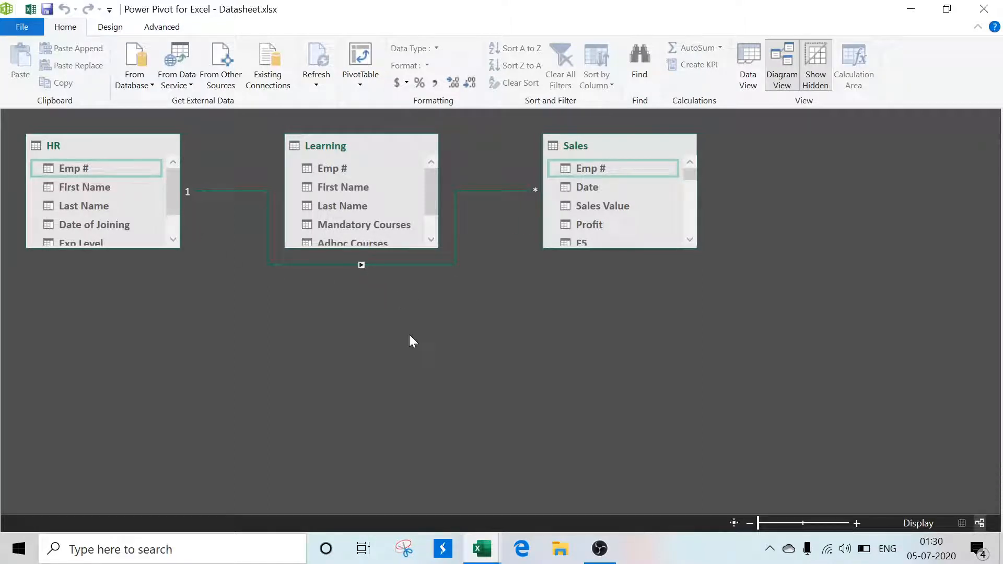
click(327, 168)
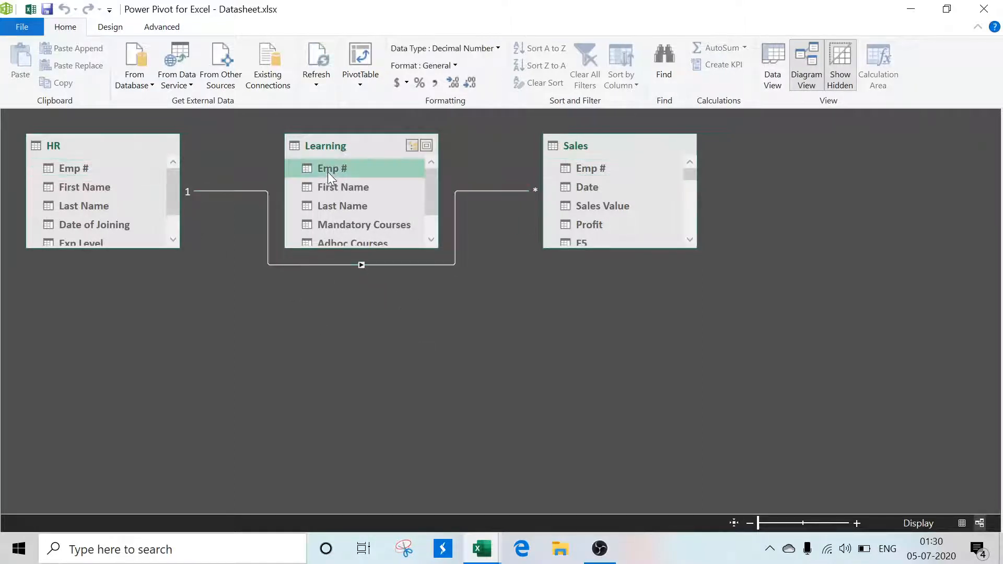
drag(321, 168, 82, 169)
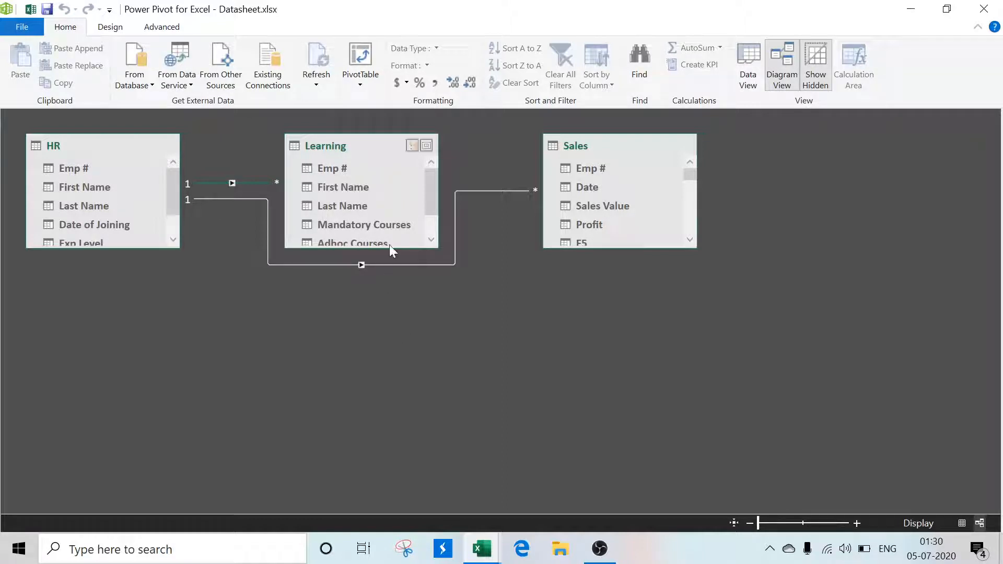
Create a PivotTable from the data model on a new worksheet.
click(365, 54)
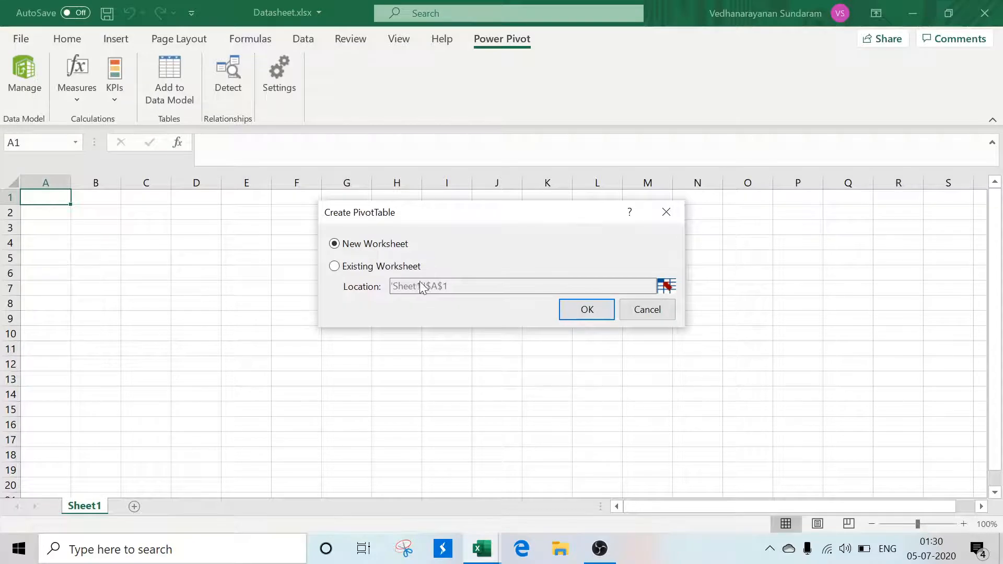
click(589, 313)
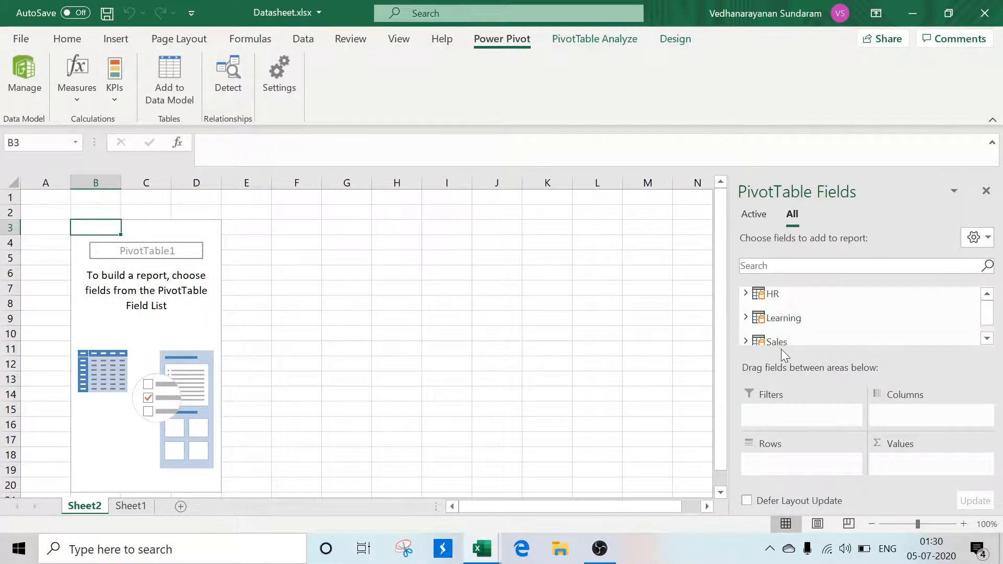
Add Emp # from the HR table to the PivotTable's rows and Sales Value from the Sales table to its values.
click(745, 293)
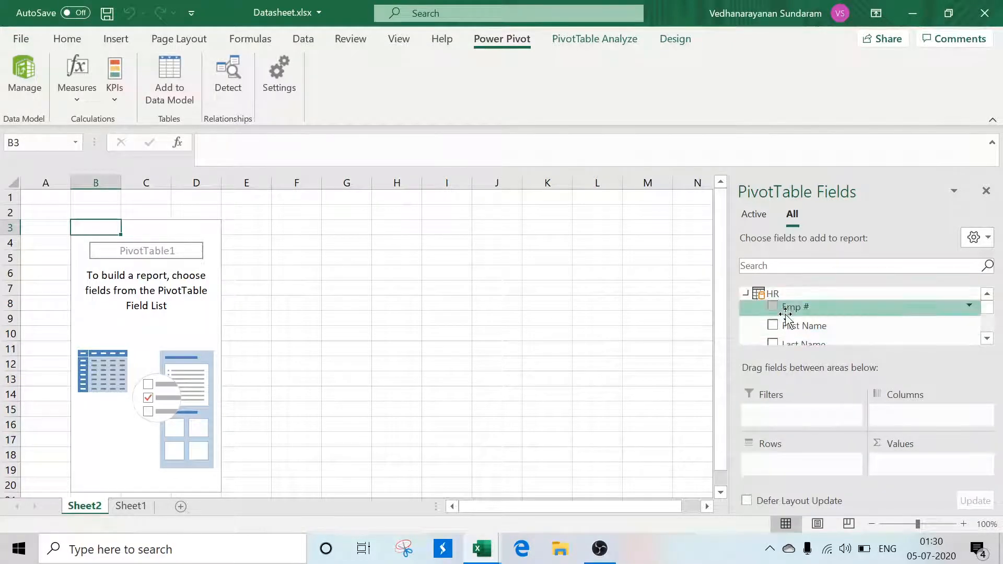
drag(789, 308, 784, 465)
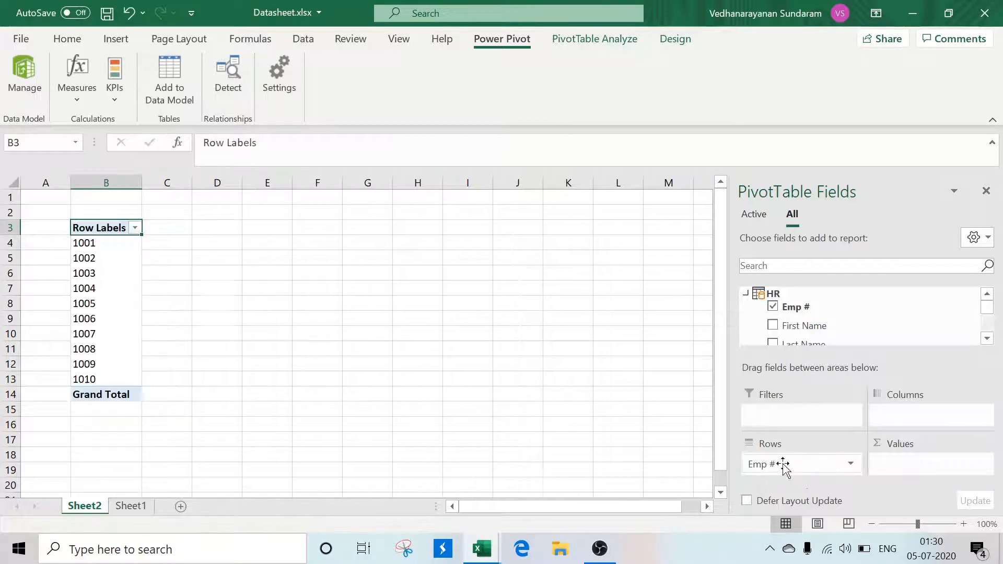
click(747, 294)
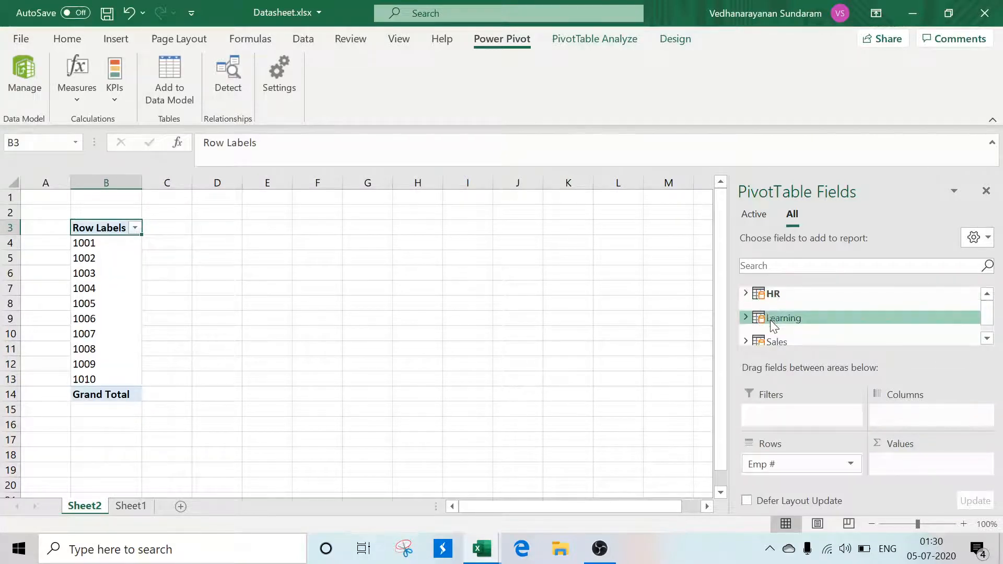
click(746, 341)
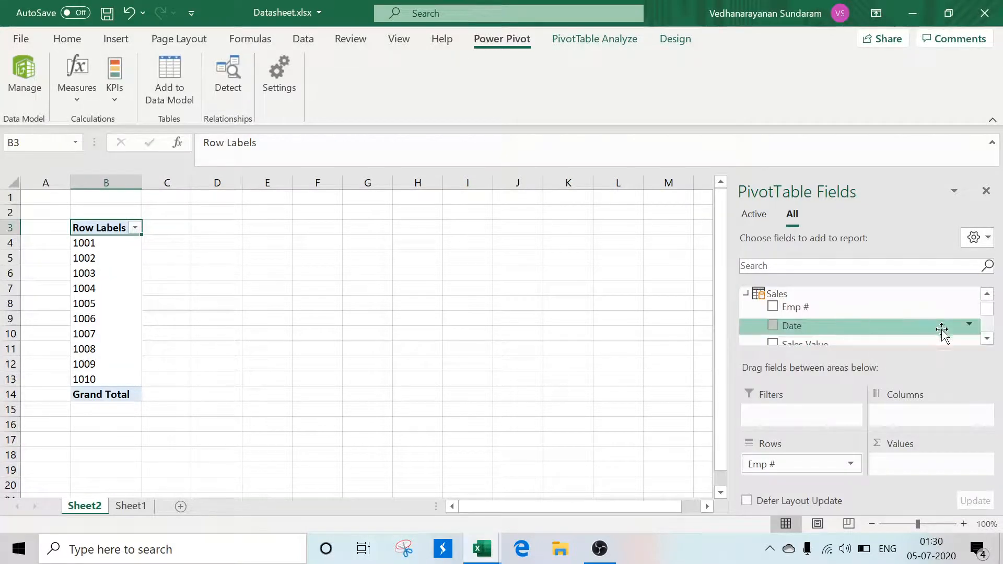
click(987, 339)
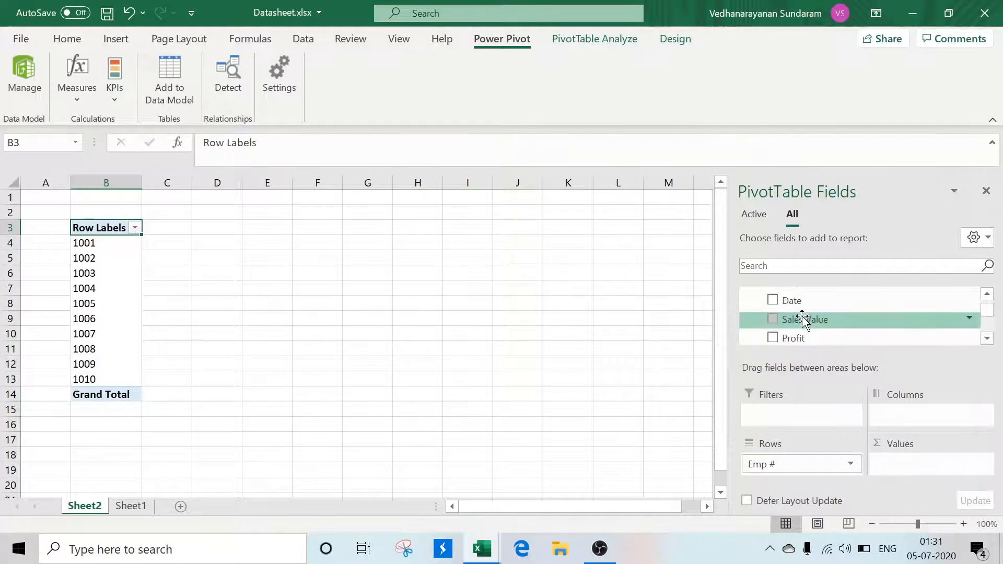
drag(805, 319, 911, 472)
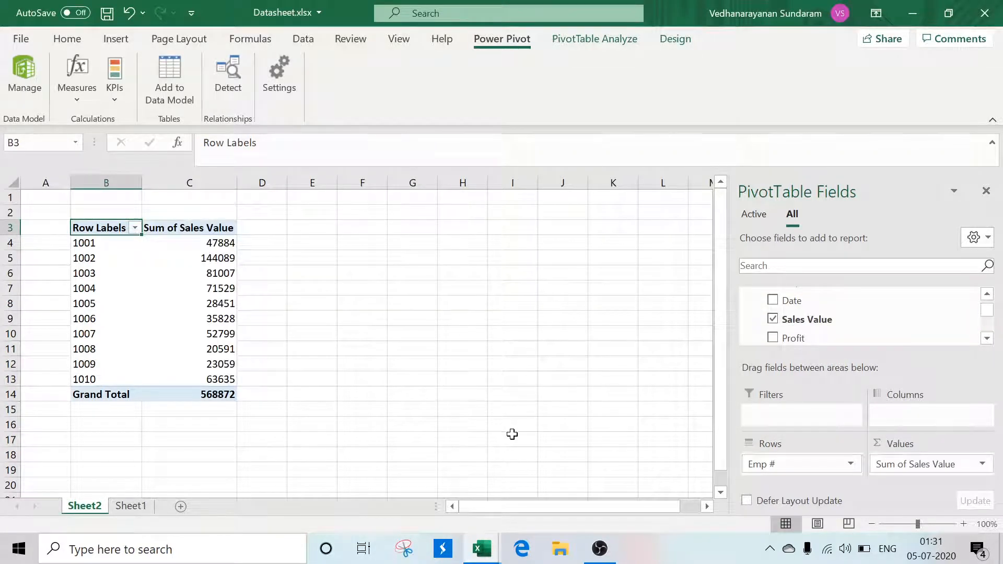
Add Adhoc Courses from the Learning table to the PivotTable's values.
click(987, 294)
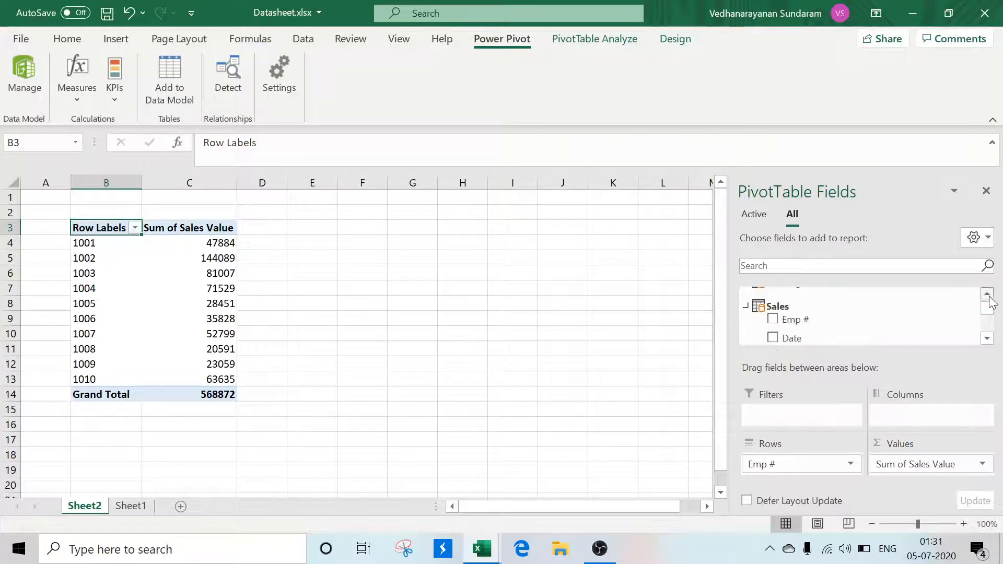
click(746, 307)
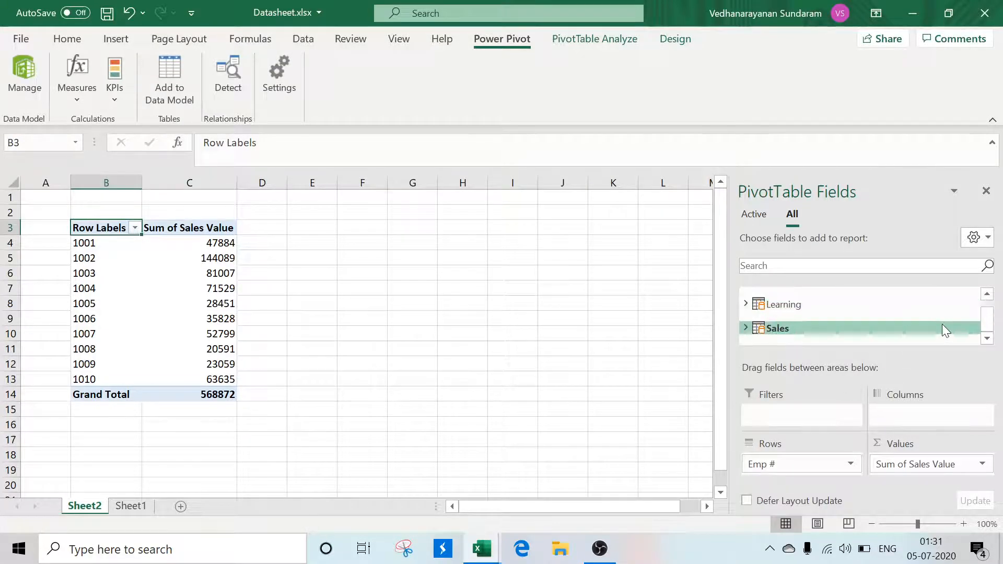
click(746, 305)
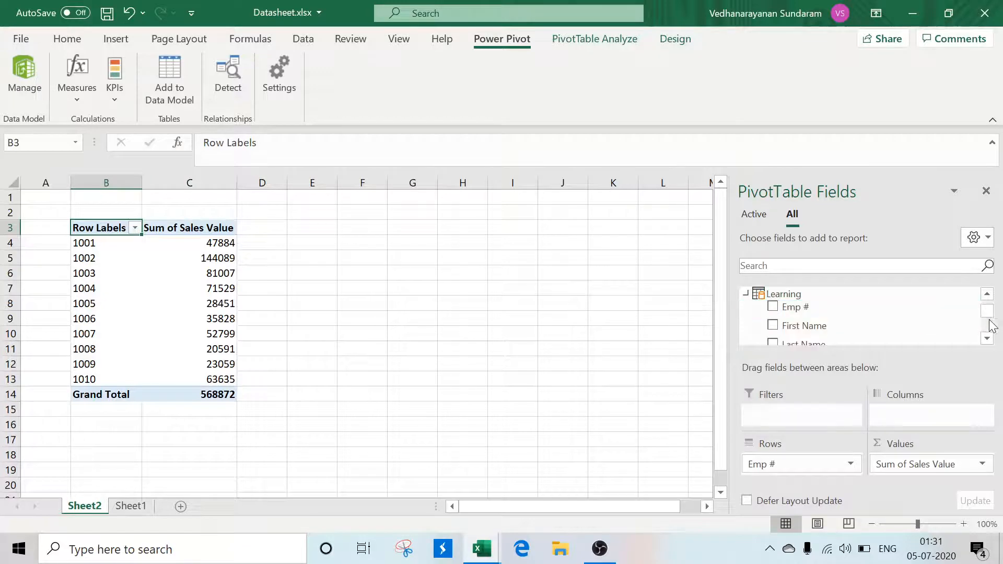
click(987, 339)
click(987, 338)
click(987, 338)
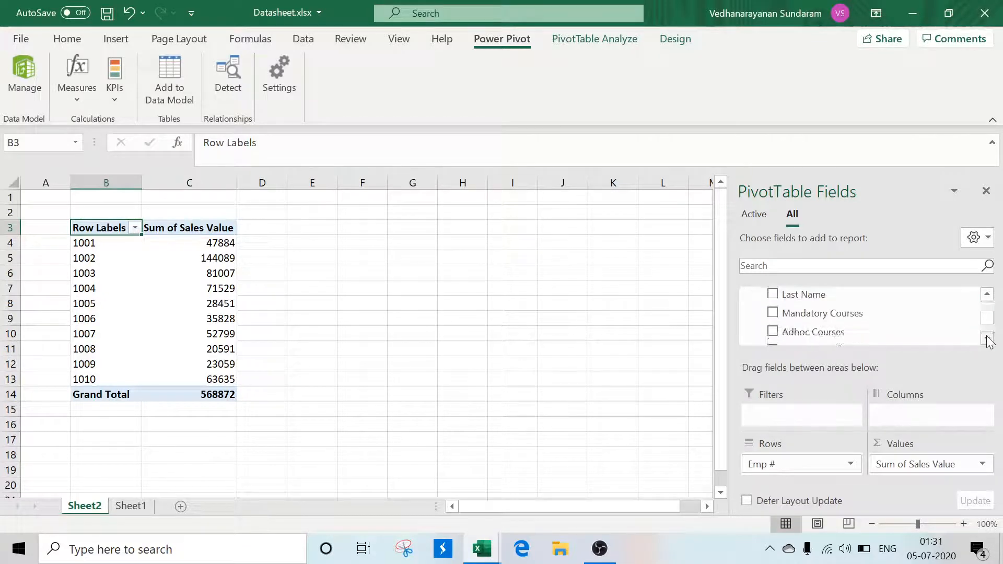
drag(826, 334, 891, 483)
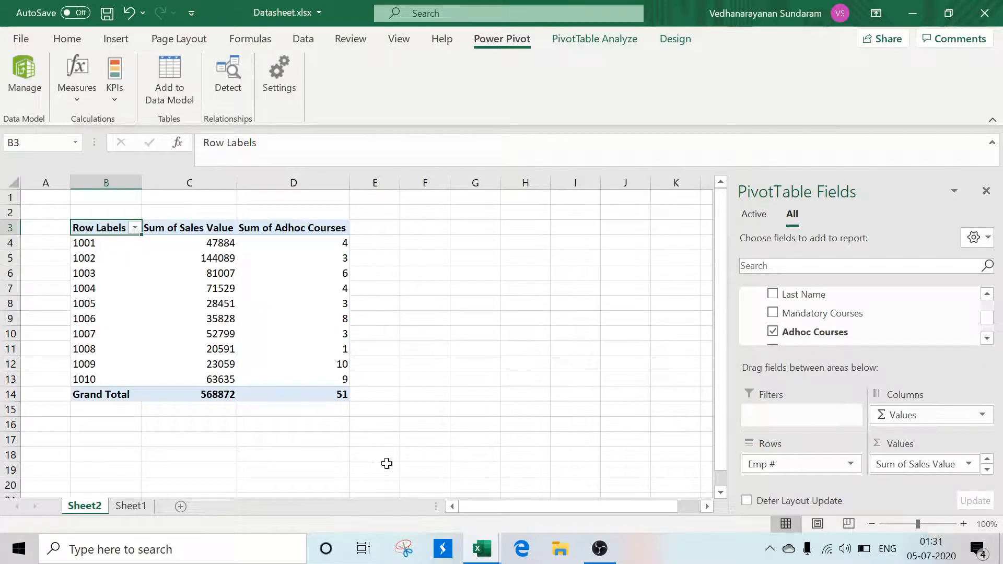
Switch to File Explorer and open the recent workbook Sales Data.xlsx.
click(561, 549)
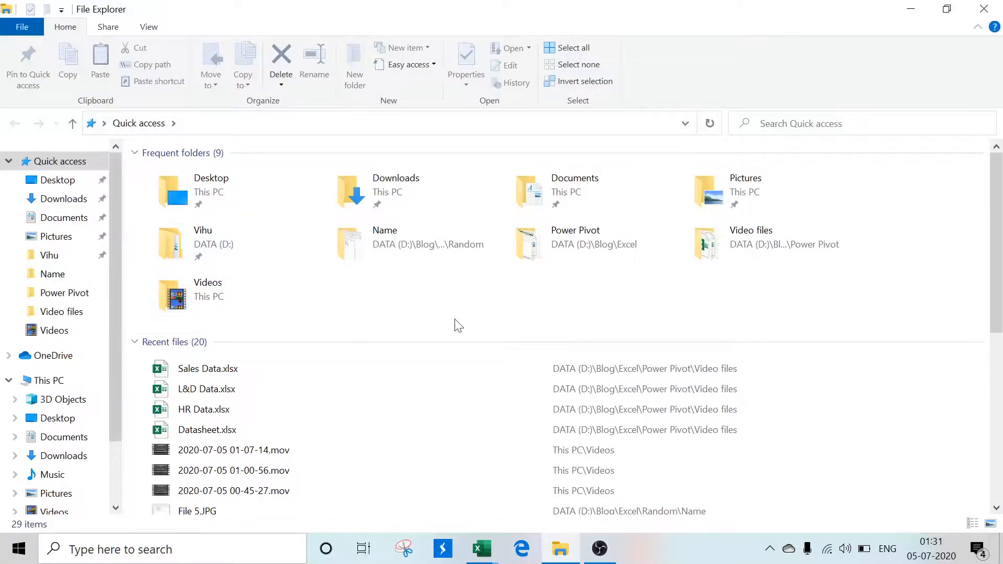
click(206, 375)
double_click(204, 375)
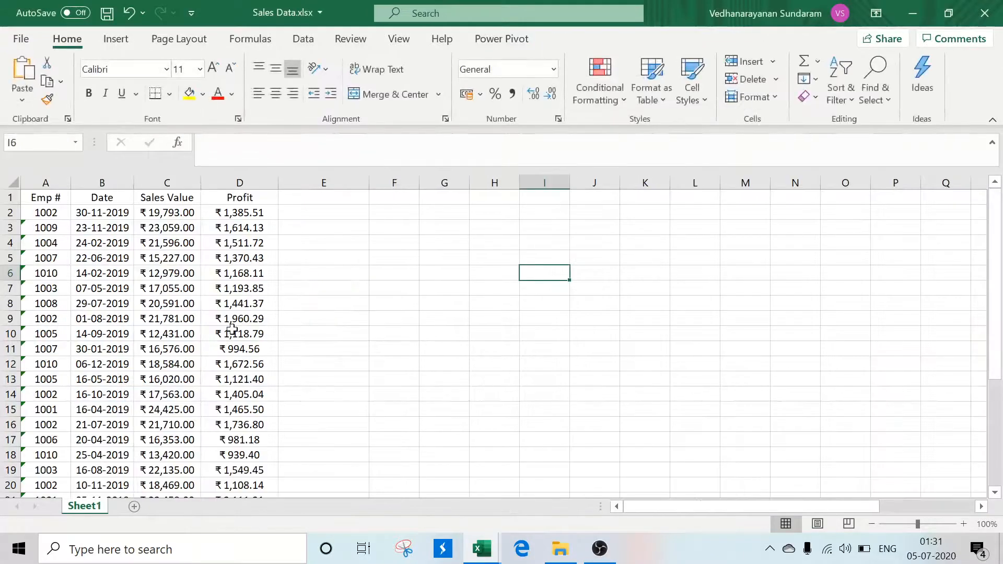
Turn on filtering for the sales data and filter the Emp # column to show only employee 1003.
click(44, 200)
key(ctrl+shift+l)
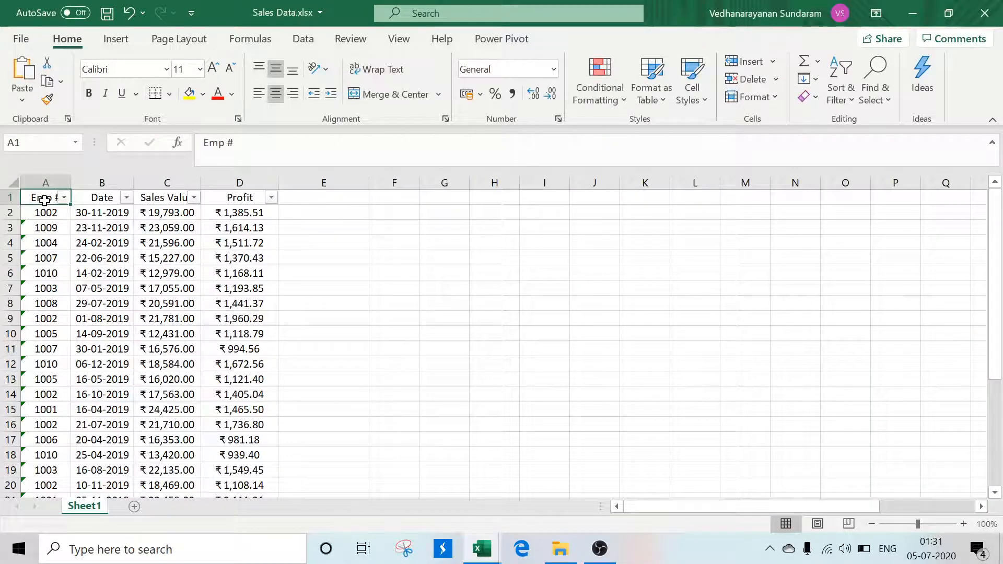
click(64, 197)
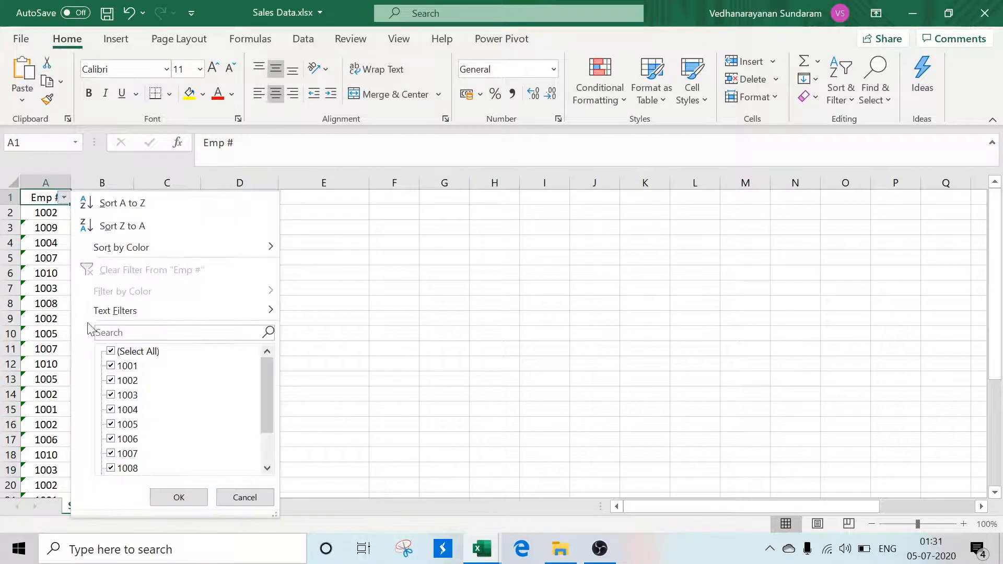
click(112, 351)
click(112, 396)
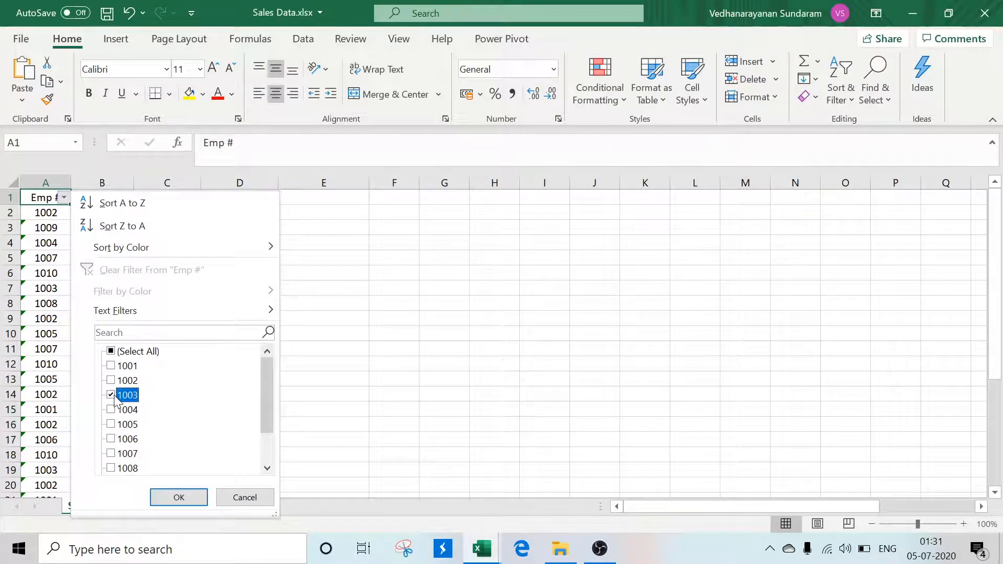
click(178, 496)
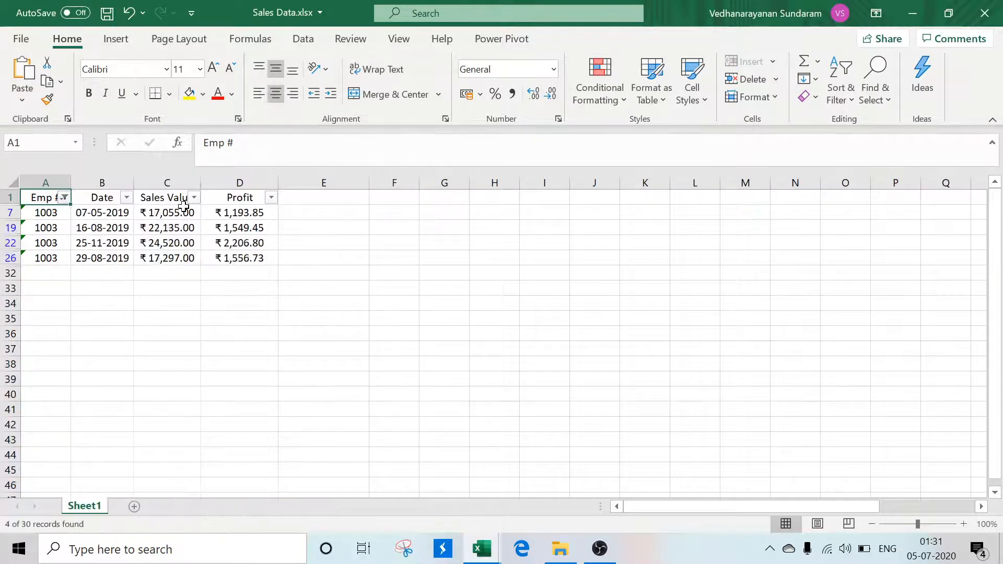
Check the sum of the filtered Sales Value cells against employee 1003's sales value in the Datasheet.xlsx PivotTable.
drag(183, 209, 186, 260)
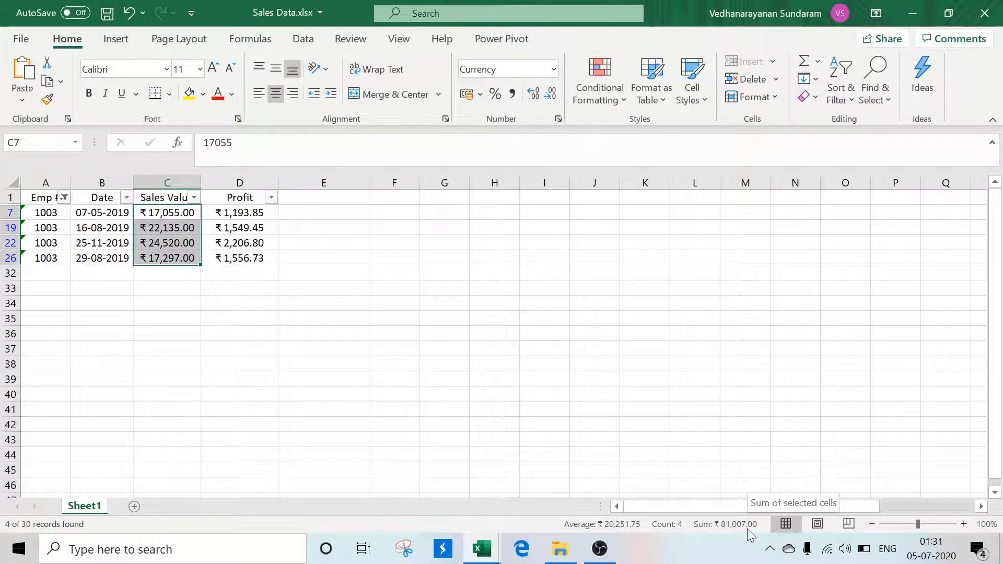
key(alt+Tab)
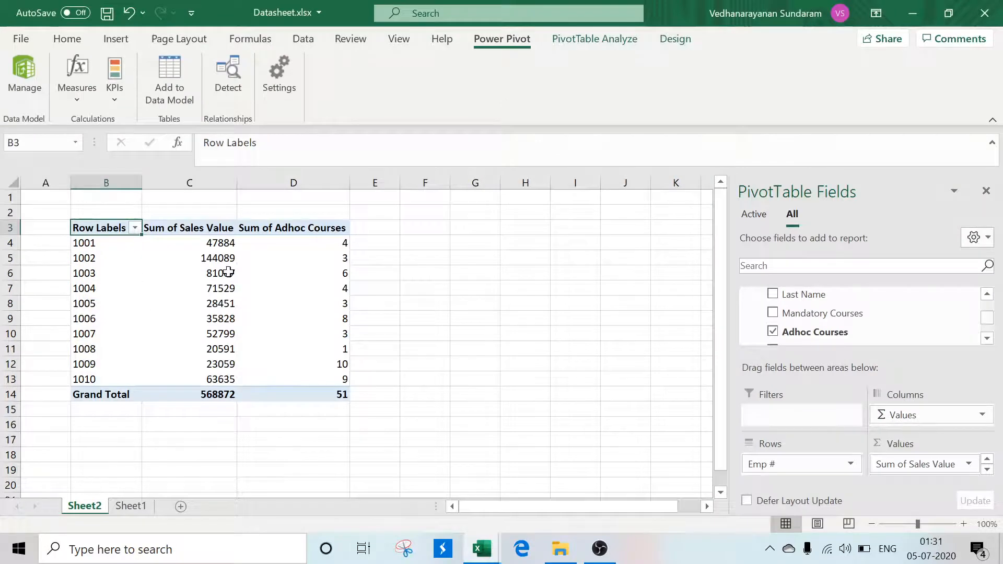
click(229, 272)
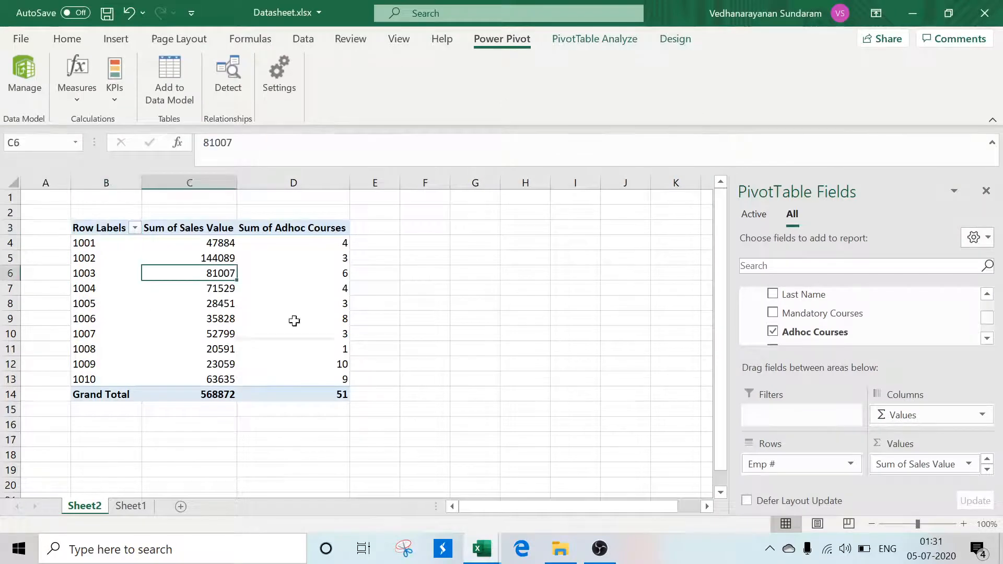